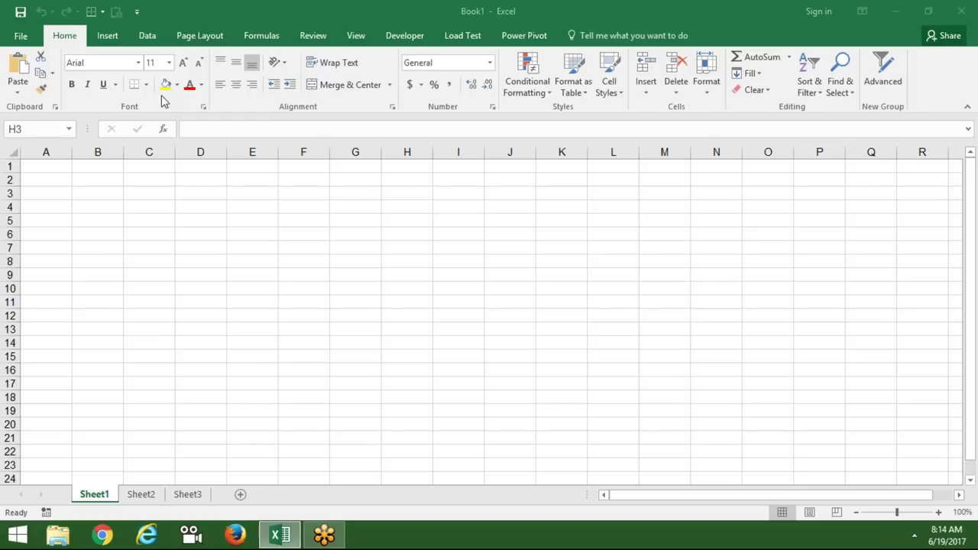
Step: Enter the headers Name, City and Qry in A1:C1
click(59, 163)
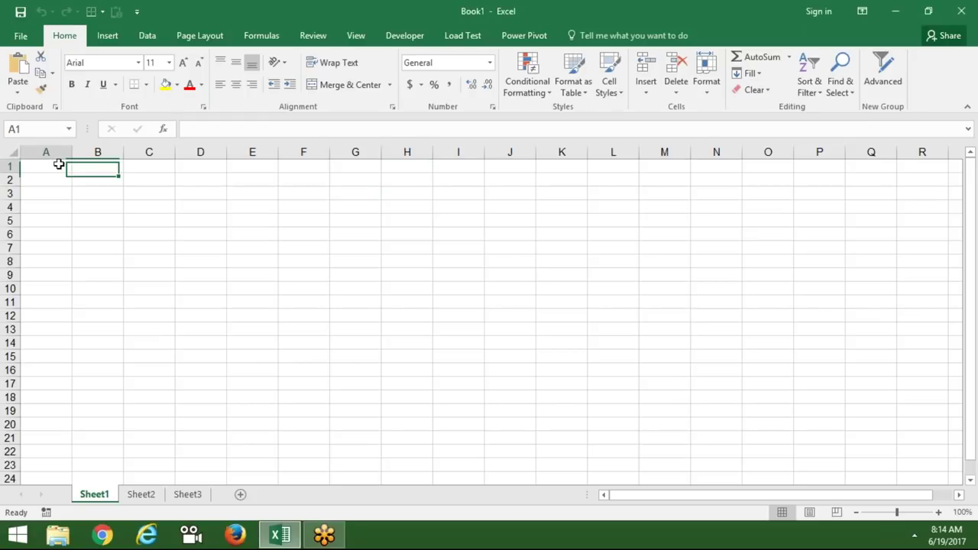
key(F2)
text(Name)
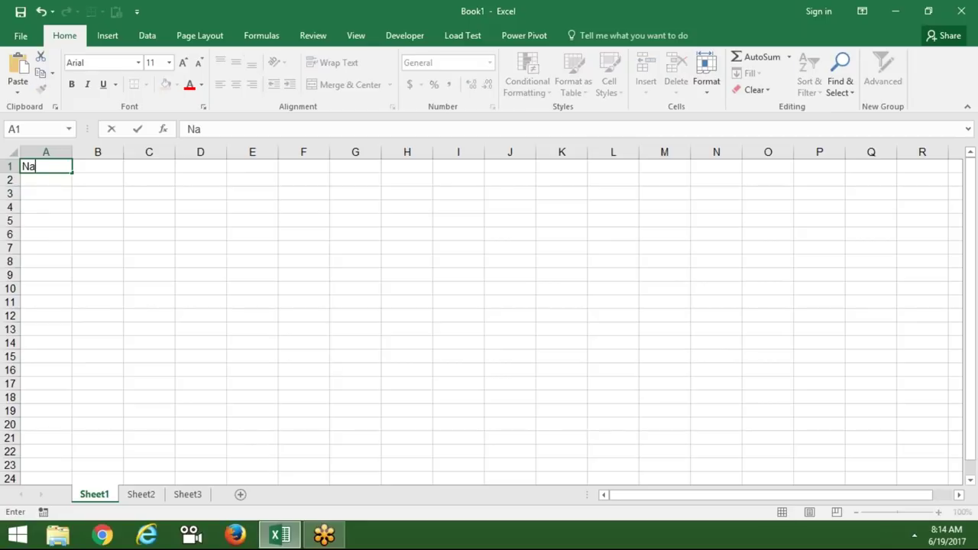
key(Tab)
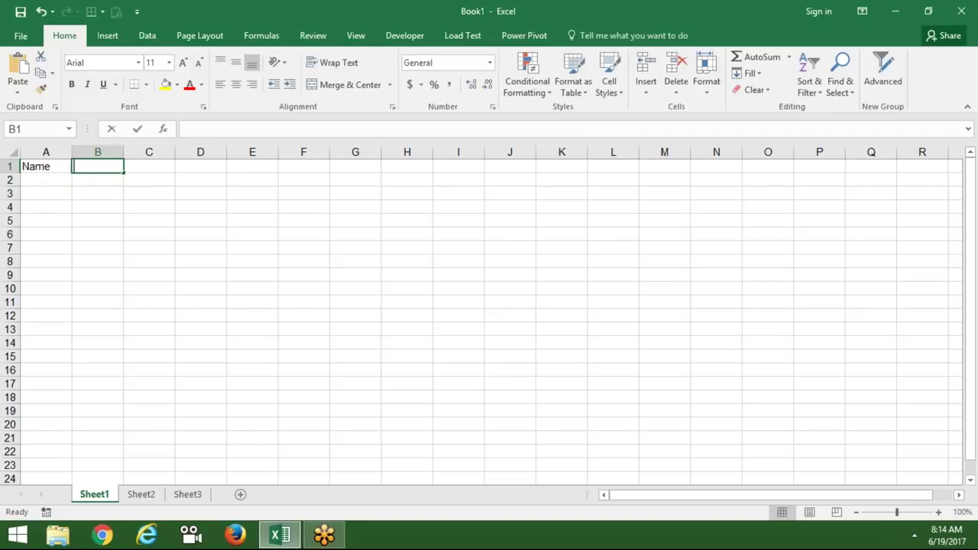
text(R)
key(BackSpace)
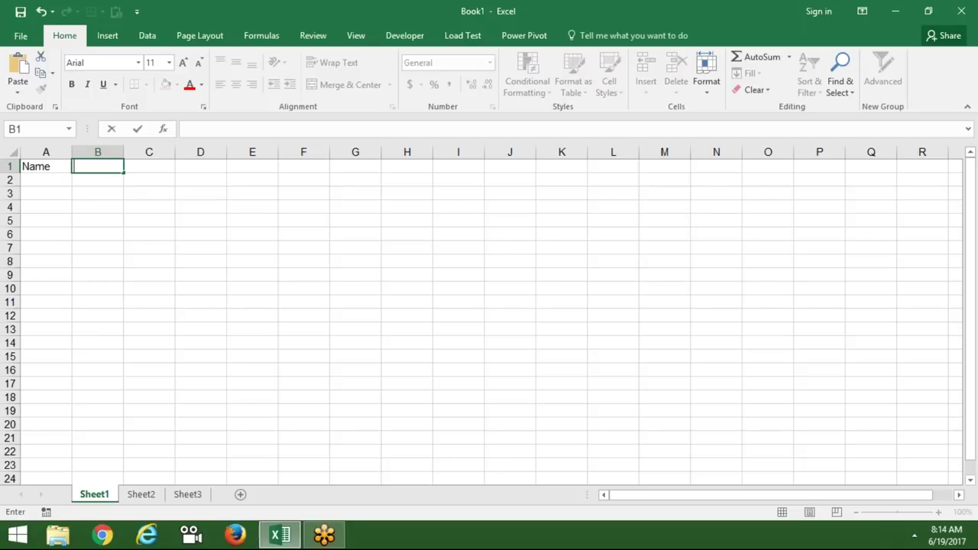
text(City)
key(Tab)
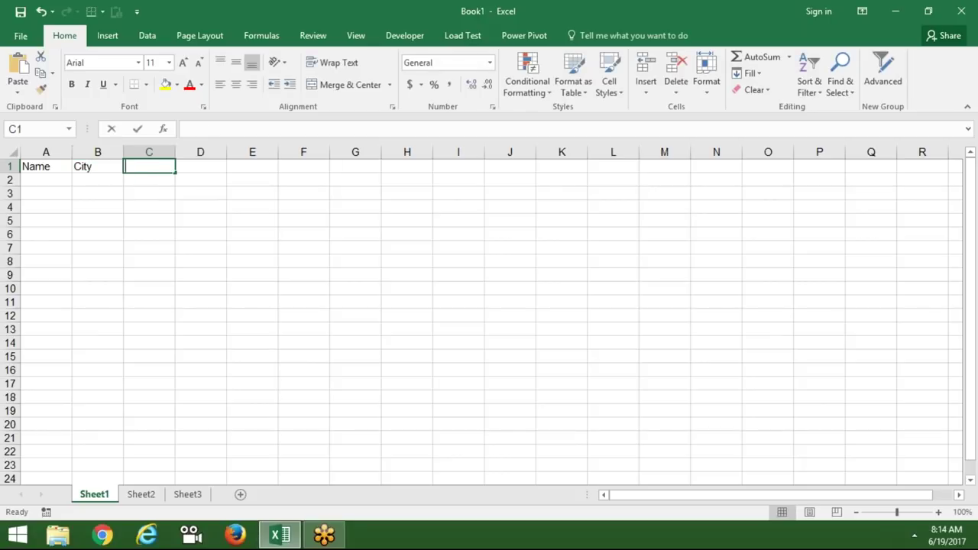
text(Qry)
key(Return)
Step: Label A6 'Total', enter =SUM(C2:C5) in C6, and select A1:C6
click(46, 193)
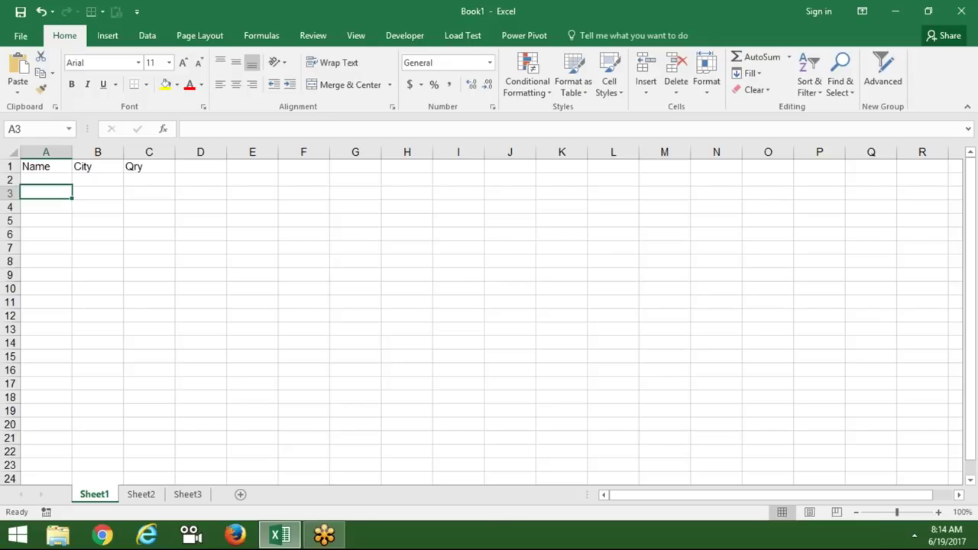
click(46, 179)
click(45, 193)
double_click(46, 234)
text(Total)
key(Tab)
key(Tab)
text(=s)
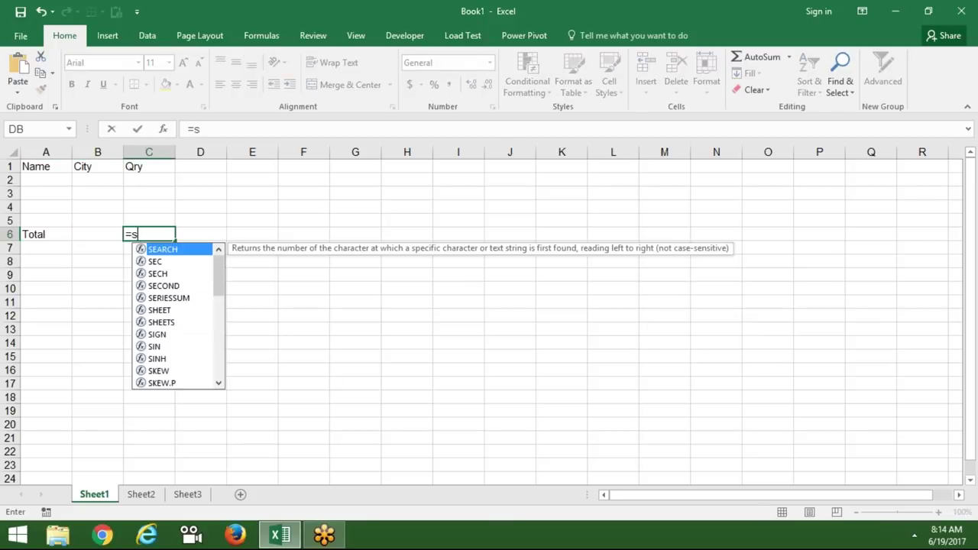
text(um)
key(Tab)
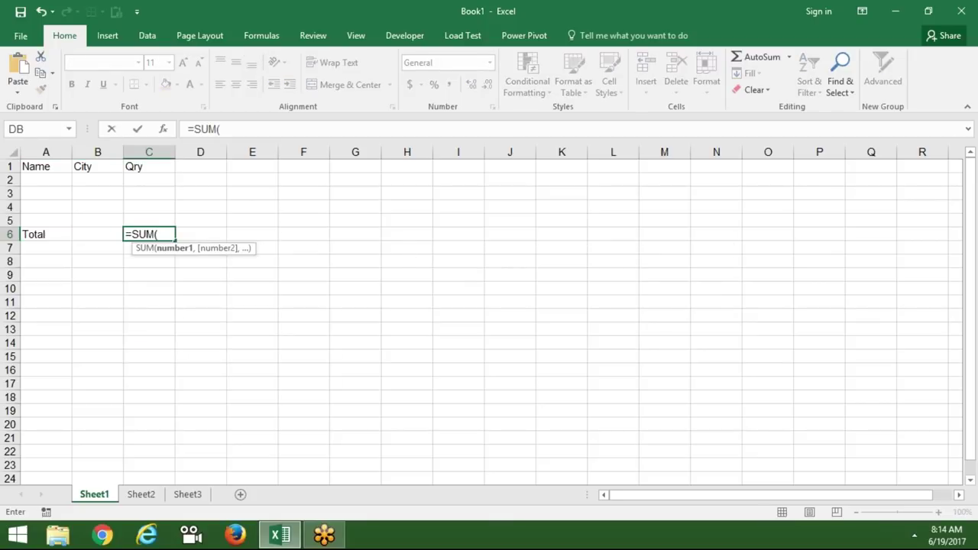
drag(149, 220, 149, 180)
key(Return)
mouse_move(34, 234)
mouse_down()
mouse_move(126, 234)
mouse_move(69, 166)
mouse_up()
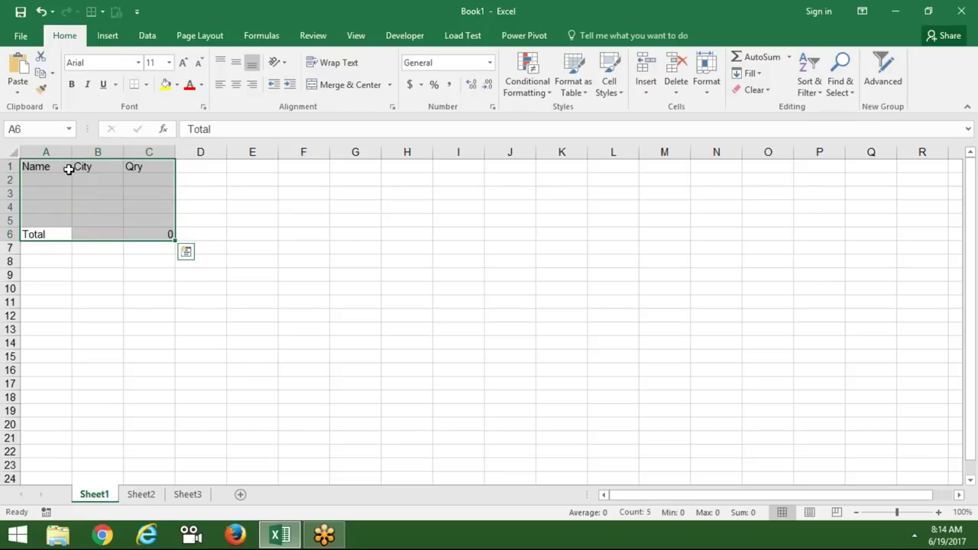
Step: Apply All Borders to A1:C6 and make the Total row A6:C6 bold
click(146, 84)
click(148, 206)
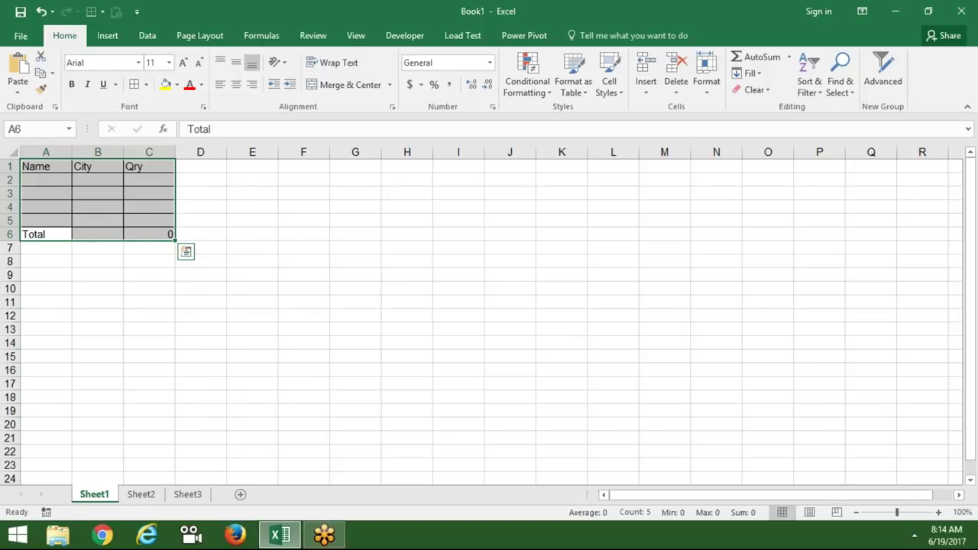
drag(59, 235, 169, 239)
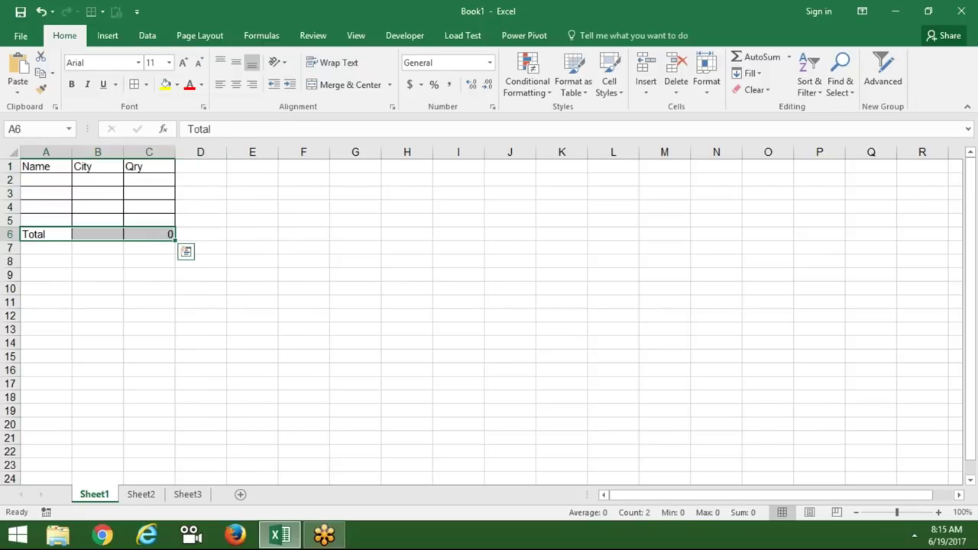
key(ctrl+b)
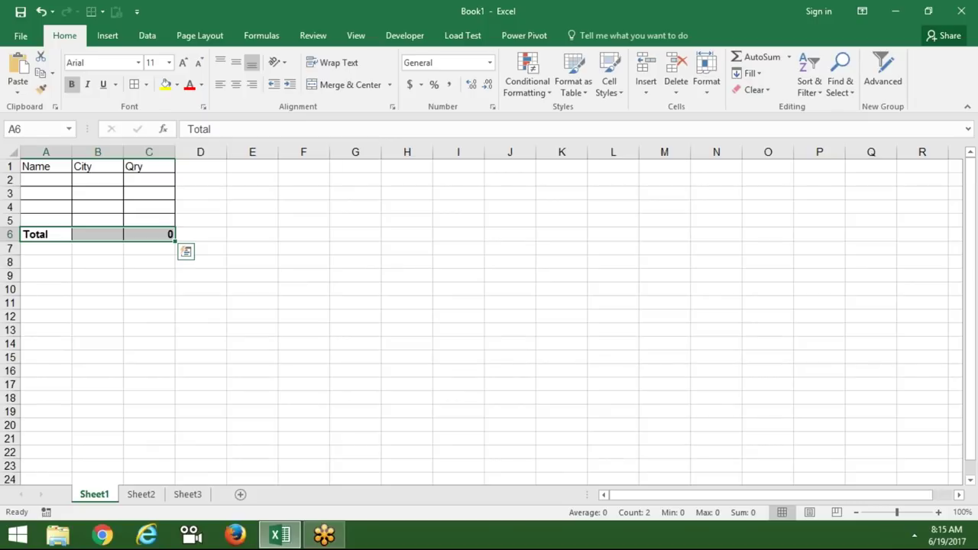
click(147, 263)
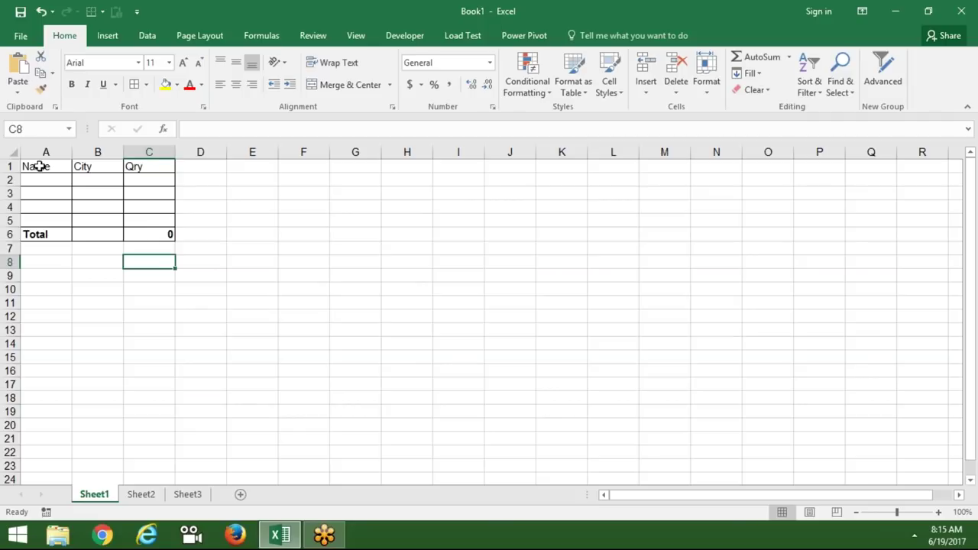
Step: Reselect the table A1:C6, then move to empty cells further down column A
drag(39, 166, 142, 231)
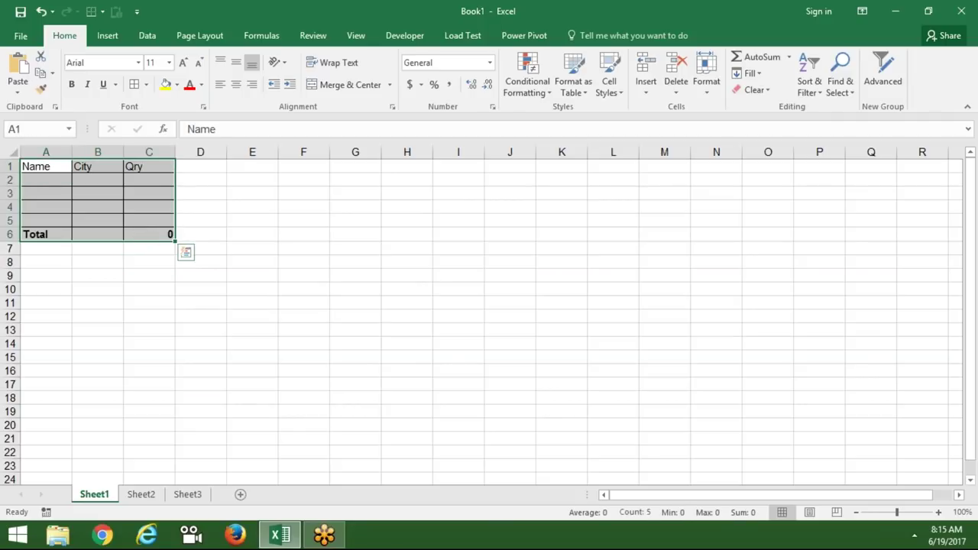
click(41, 264)
click(42, 309)
click(40, 355)
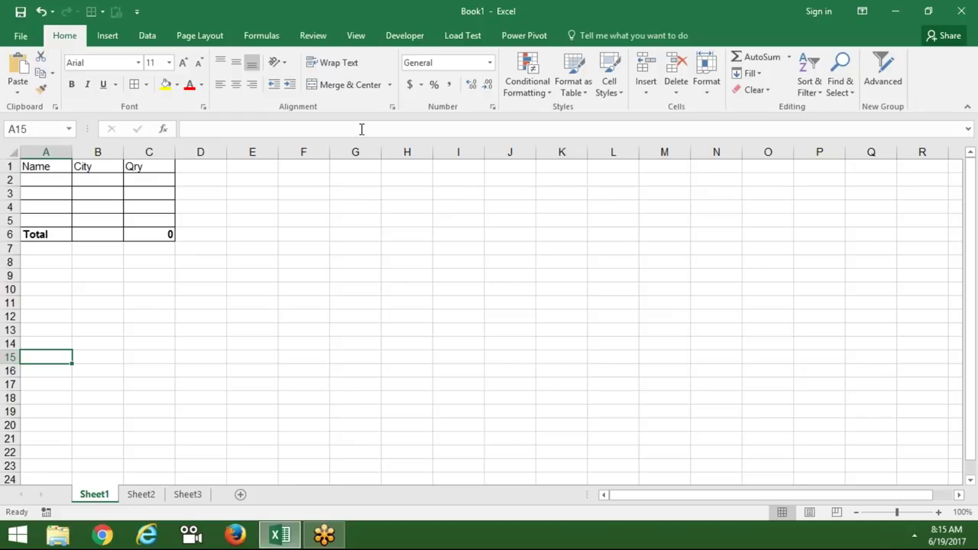
Step: Open the VBA editor maximized, insert a new module and declare Sub rr()
click(405, 36)
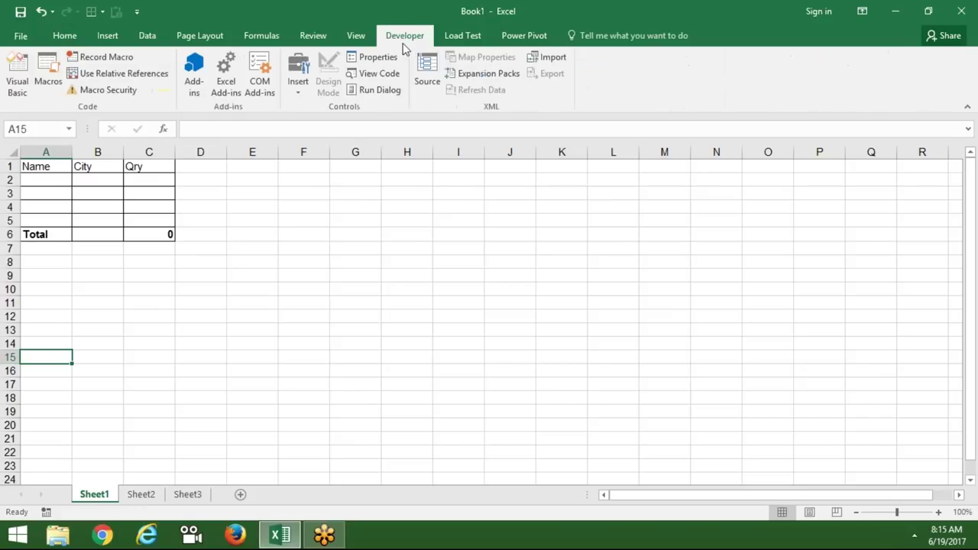
click(15, 93)
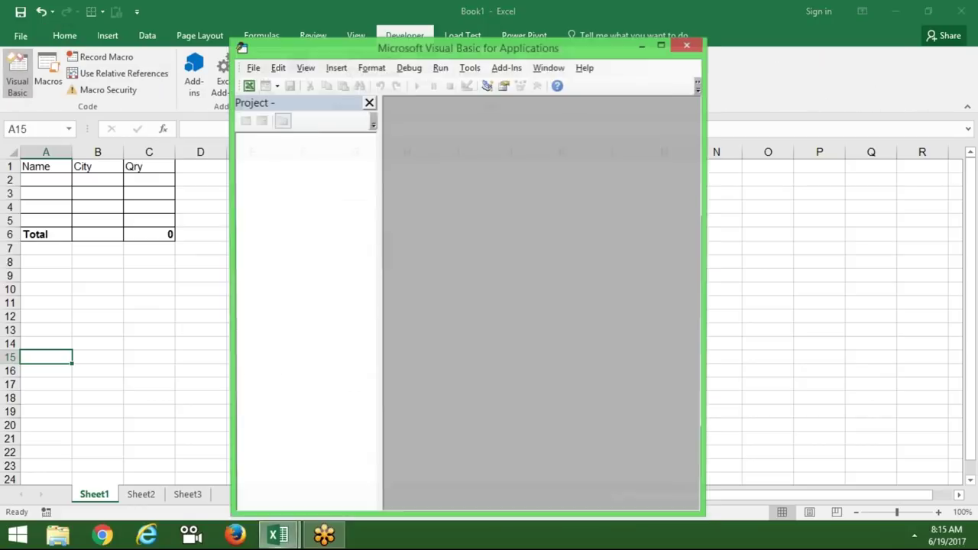
double_click(344, 42)
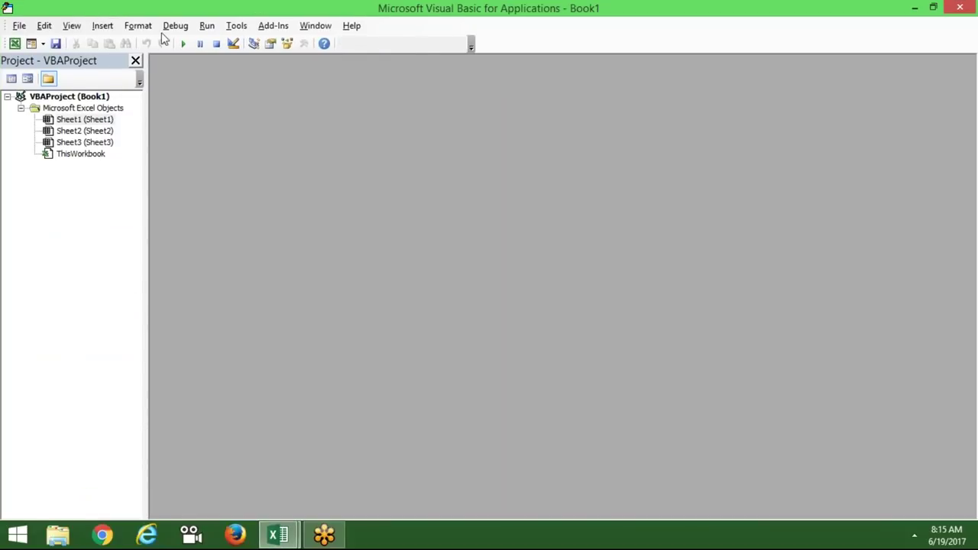
click(102, 25)
click(126, 74)
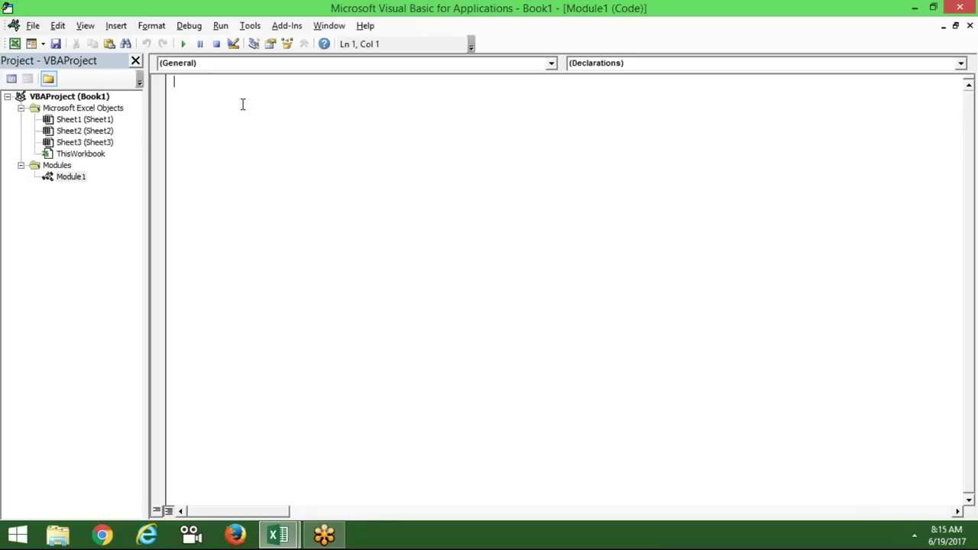
text(sub rr)
text(())
key(Return)
key(Return)
key(Return)
key(Return)
key(Return)
key(Up)
key(Up)
Step: Add the line Range("A1:C6").Copy inside rr, checking the table range in Excel
key(alt+F11)
drag(35, 167, 132, 233)
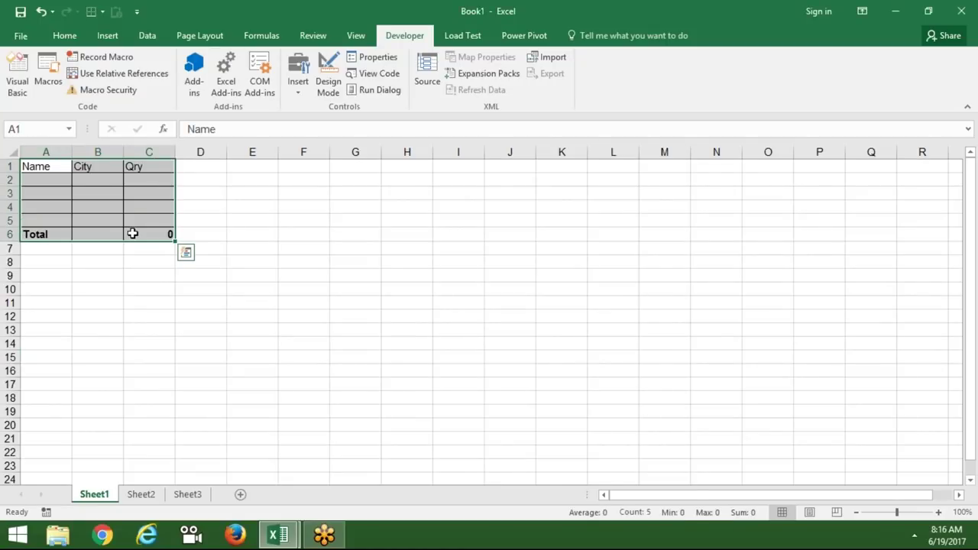
key(alt+F11)
text(range("A)
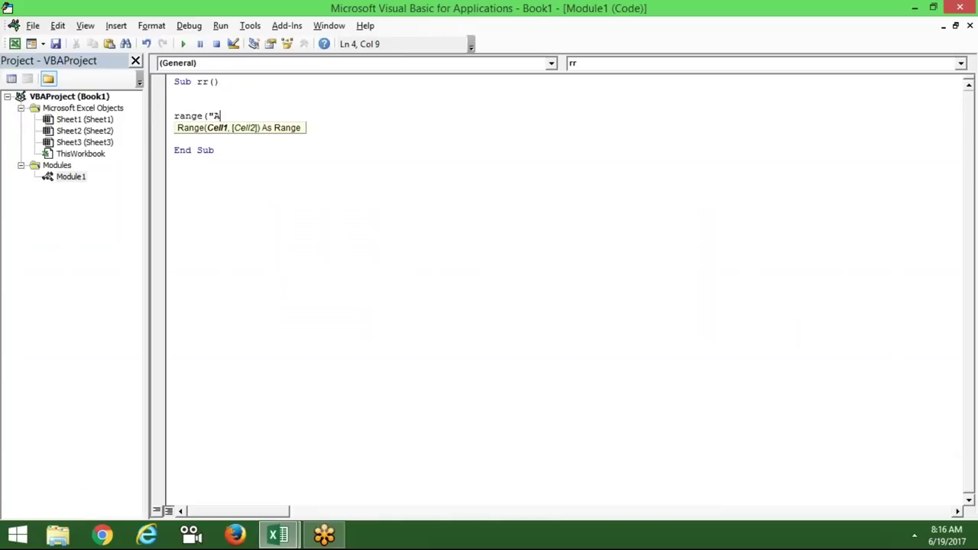
text(1:C6")
text().copy)
key(Escape)
key(Return)
key(Return)
key(Return)
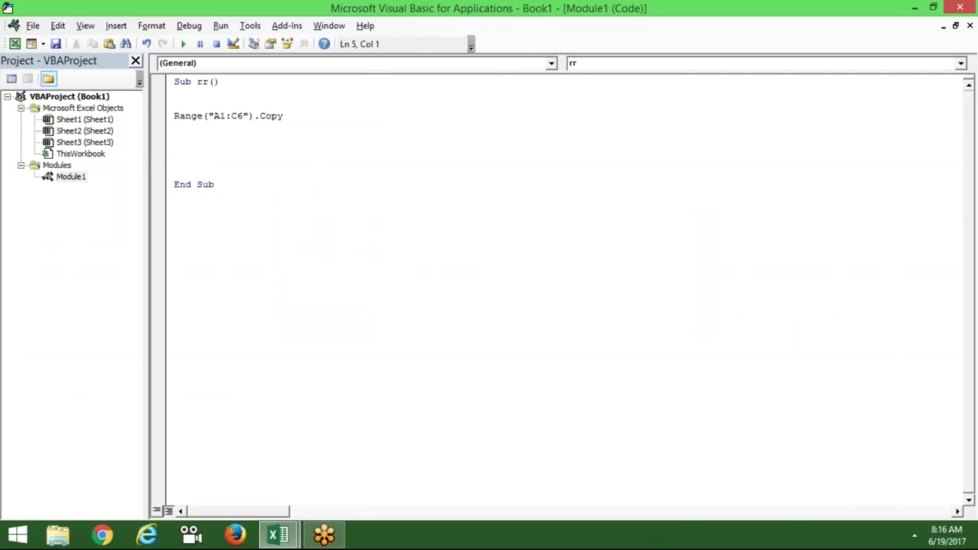
key(alt+F11)
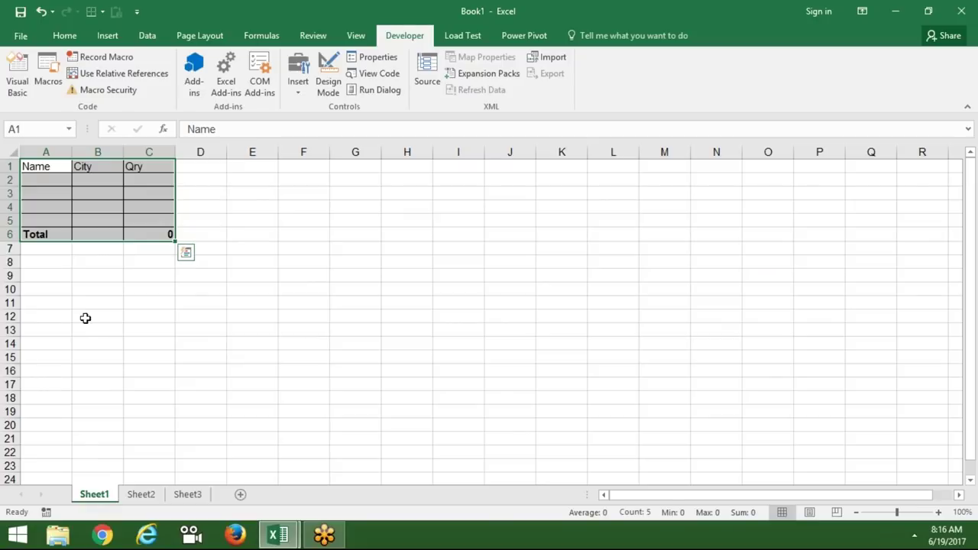
click(46, 234)
Step: Start the paste line with Range("A65000").End(xlUp) in macro rr
key(Down)
key(Down)
key(Down)
key(Up)
key(Up)
key(Up)
key(alt+Tab)
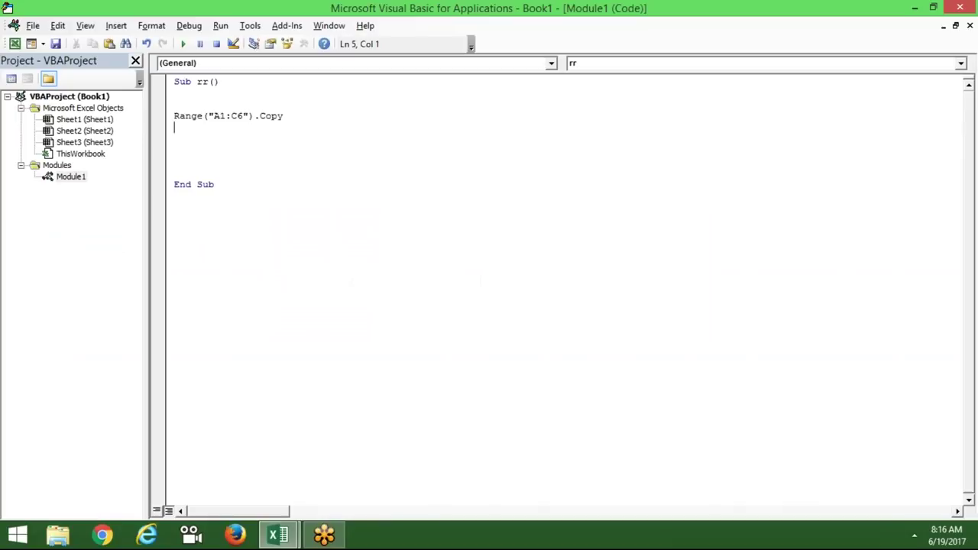
text(range("A65000"))
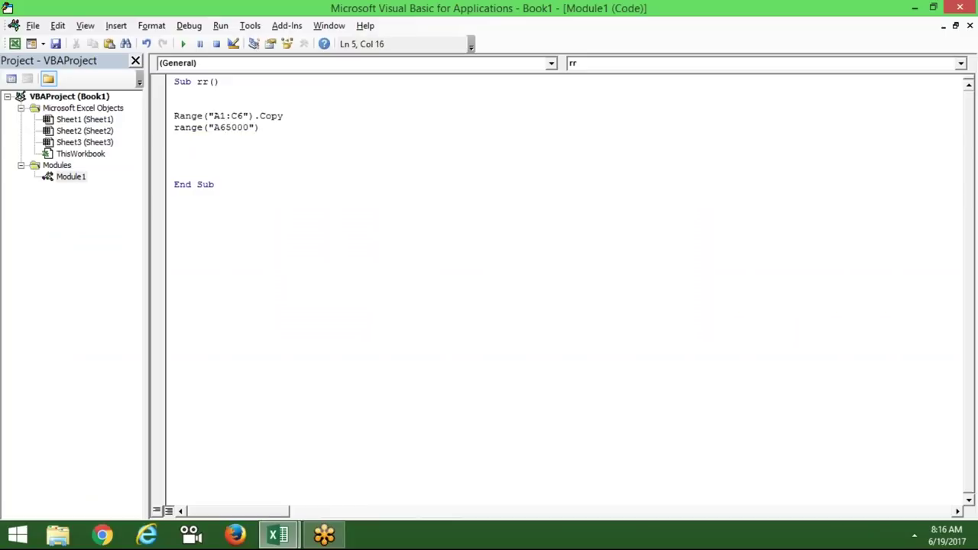
text(.End)
text(()
key(Down)
key(Down)
key(Down)
key(Down)
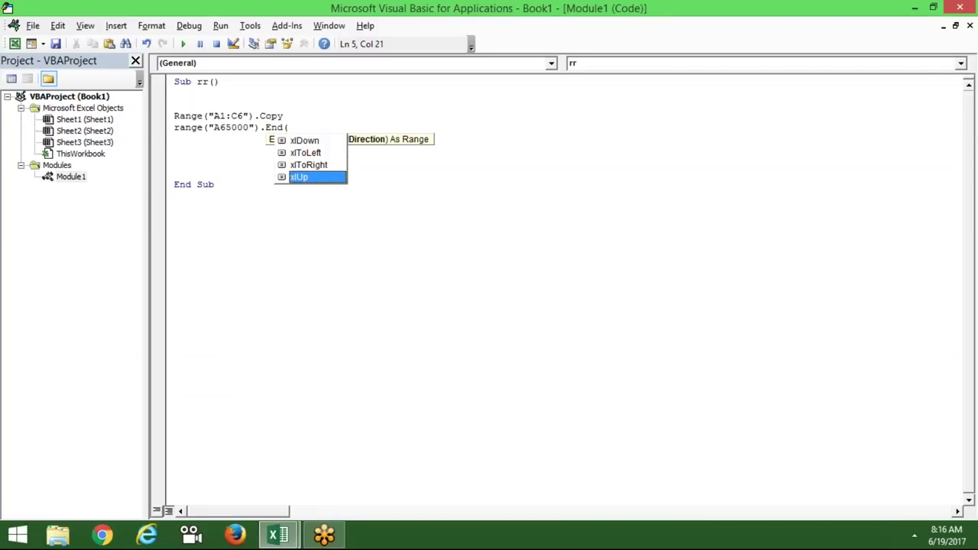
key(Tab)
Step: Finish the line with .PasteSpecial, trying then removing the xlPasteValues paste type
text())
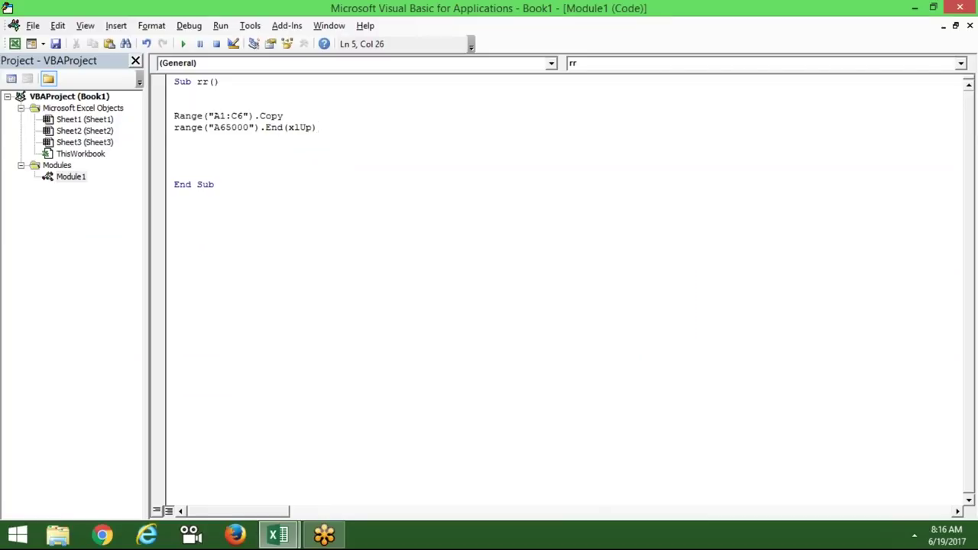
text(.p)
key(Down)
key(Down)
key(Down)
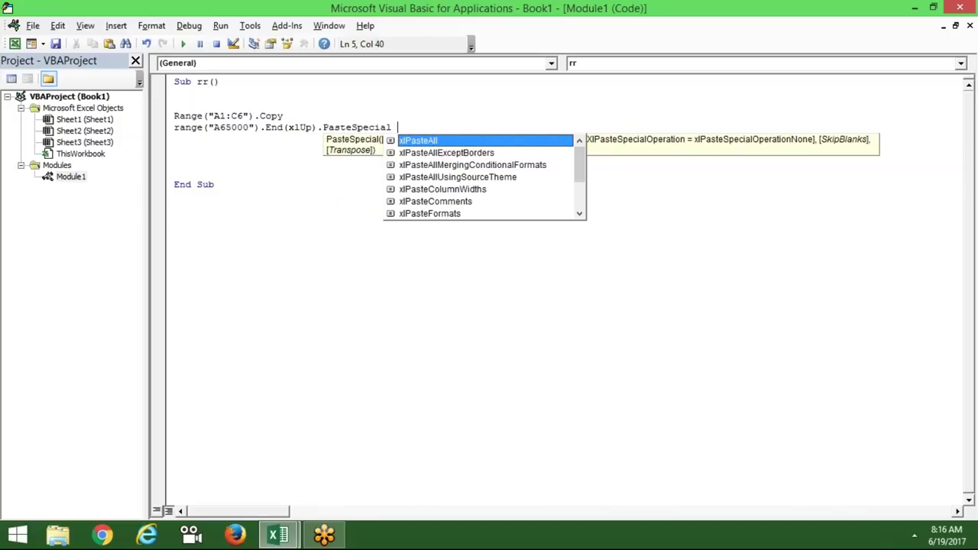
key(Down)
key(Down)
key(Down)
key(Down)
key(Down)
key(Down)
key(Down)
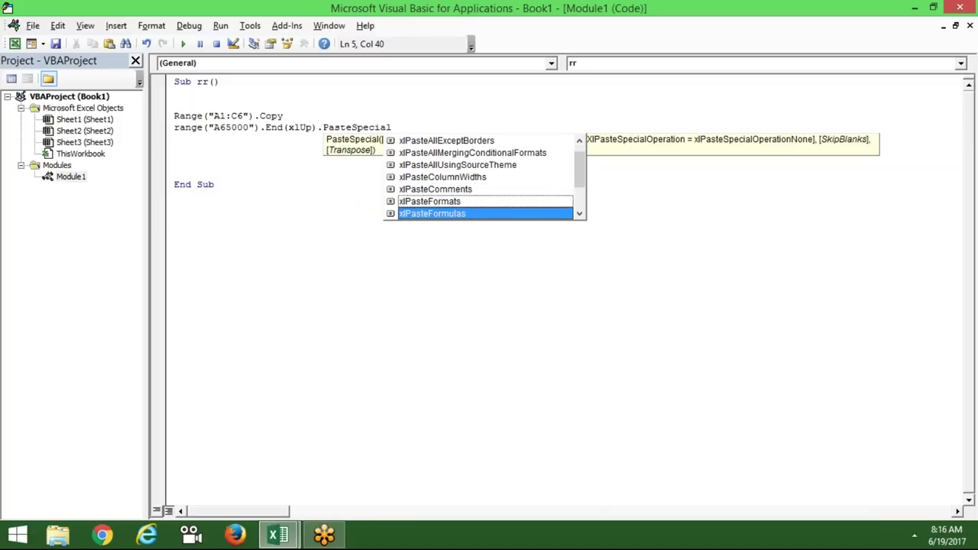
key(Down)
key(Down)
key(Down)
key(Down)
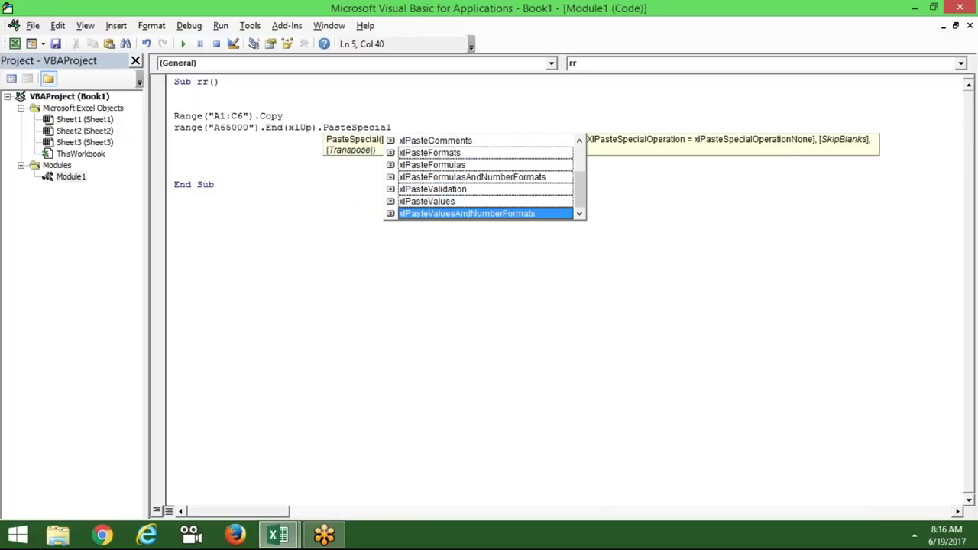
key(Up)
key(Tab)
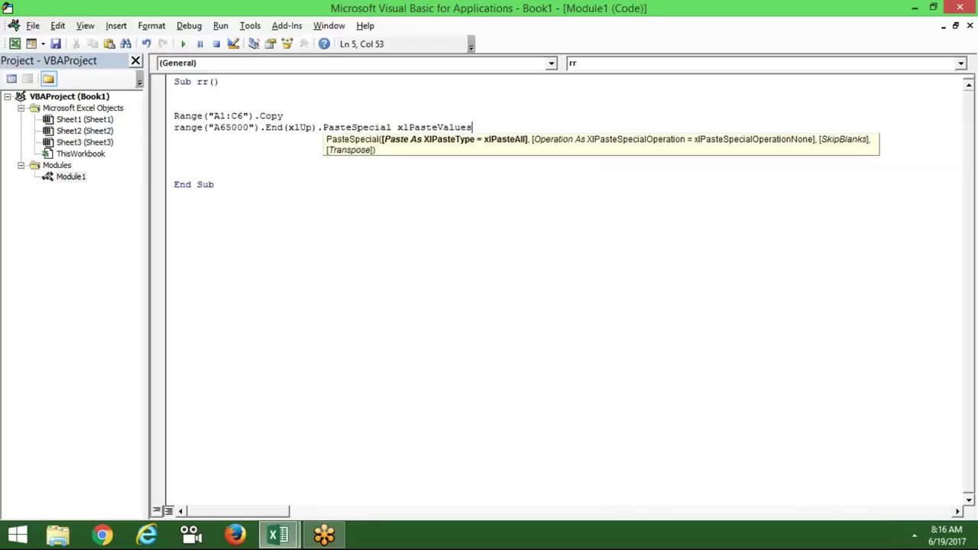
key(BackSpace)
key(BackSpace)
key(BackSpace)
key(BackSpace)
key(BackSpace)
key(BackSpace)
key(BackSpace)
key(BackSpace)
key(Return)
key(Return)
key(Return)
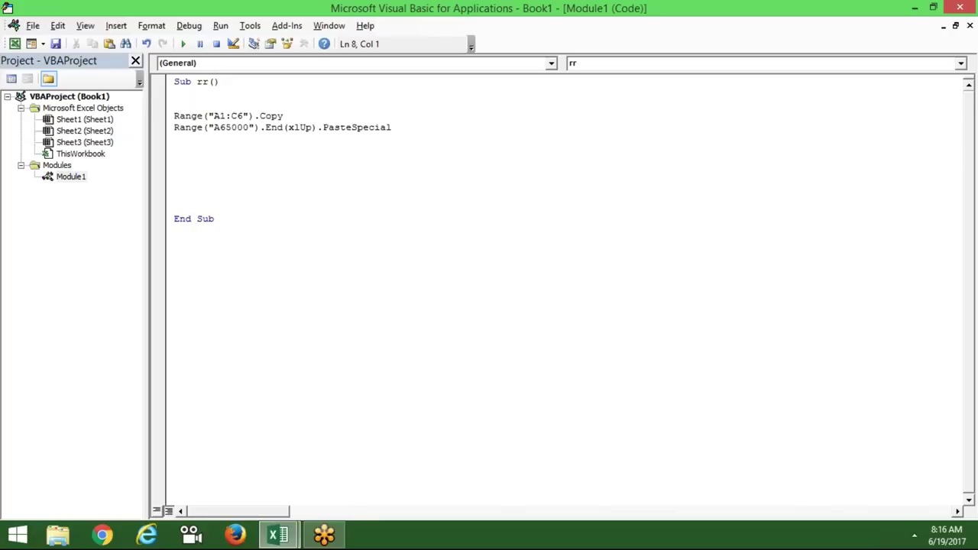
key(alt+F11)
Step: Run macro rr from the Macros list, then select rows 6–10 of the pasted copy
click(49, 90)
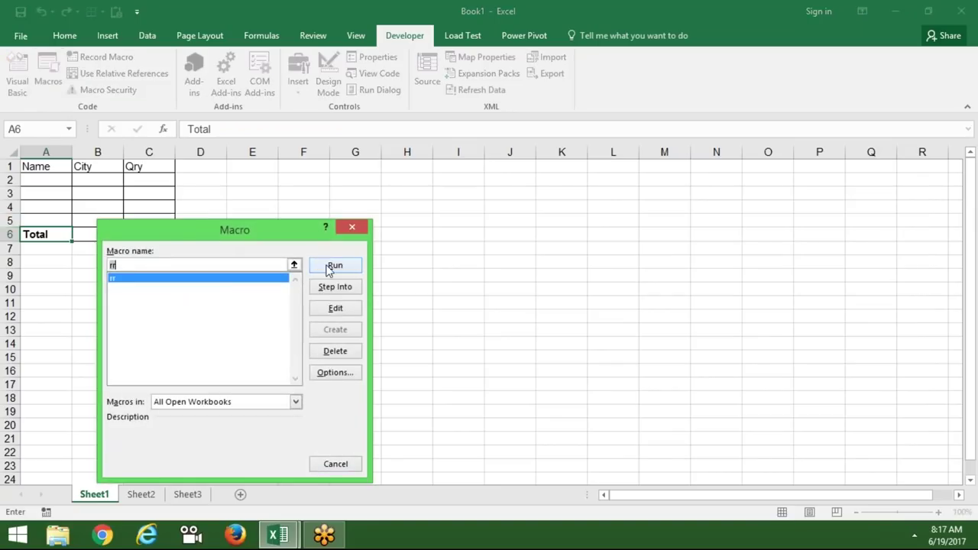
click(315, 264)
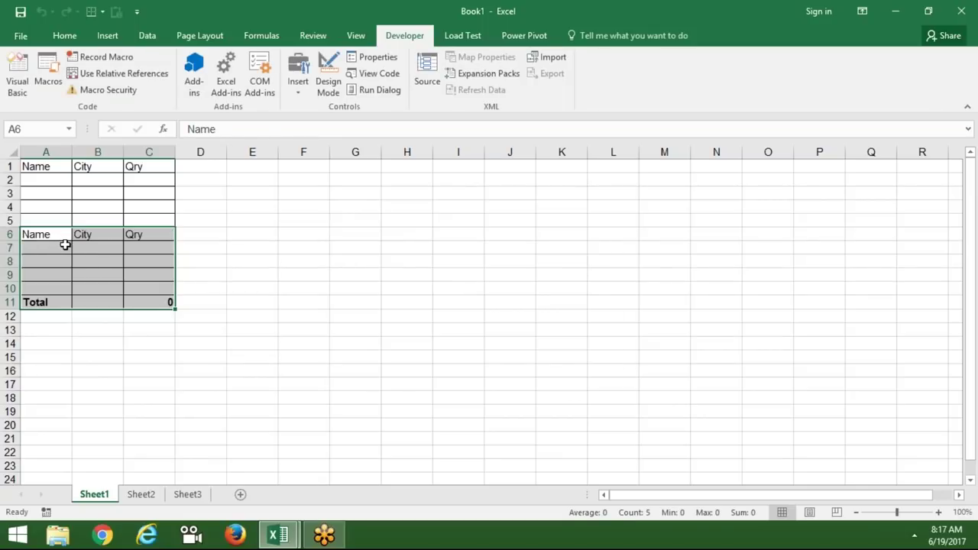
click(87, 326)
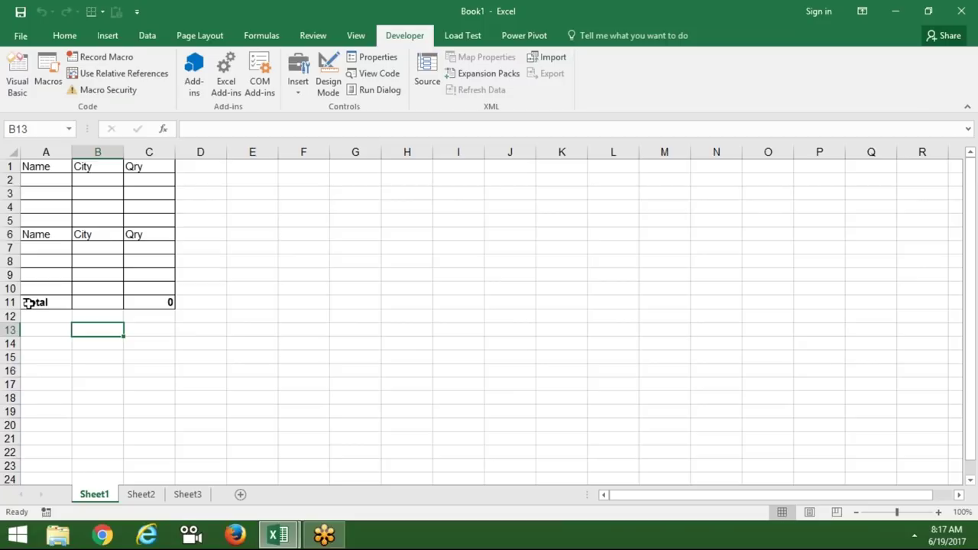
drag(10, 282, 8, 234)
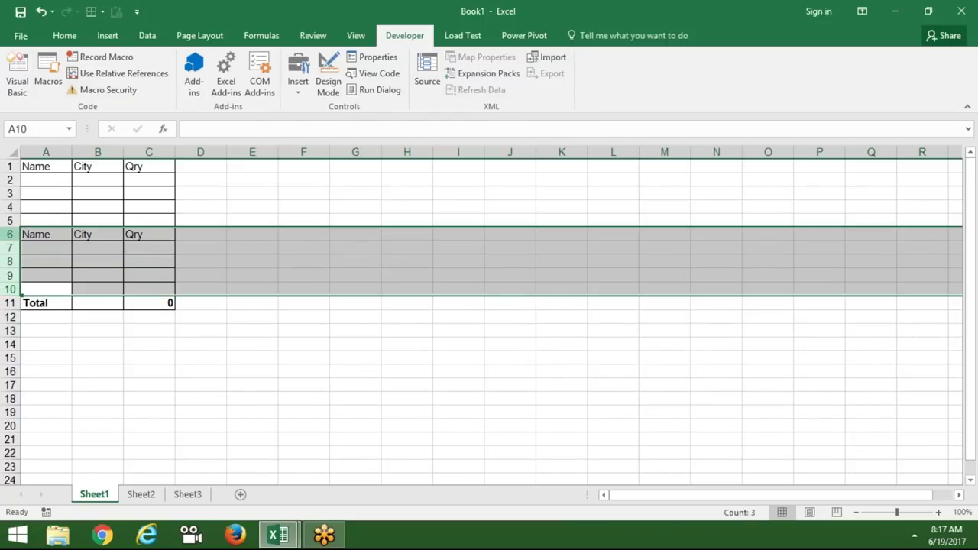
Step: Delete pasted rows 6–10 and re-enter =SUM( over the Qry cells in C6
key(ctrl+minus)
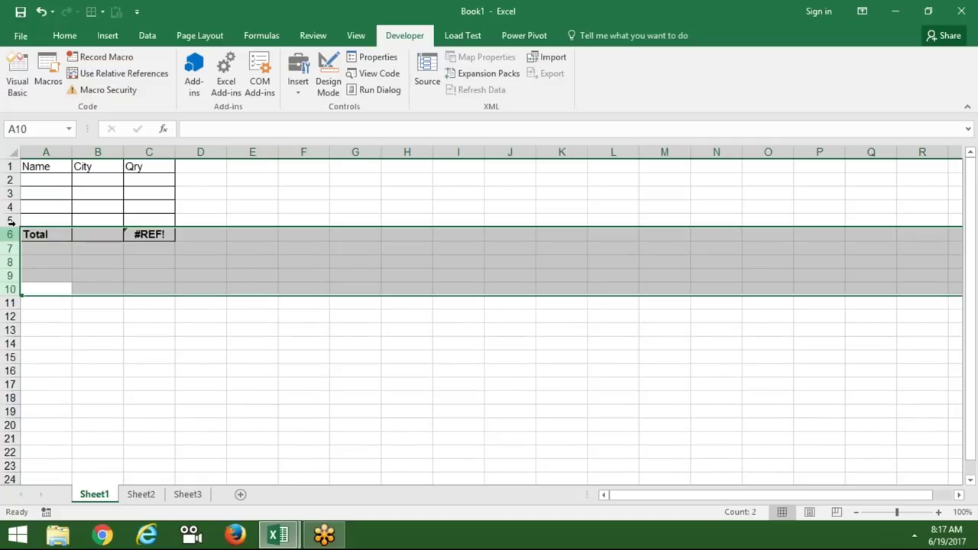
double_click(130, 236)
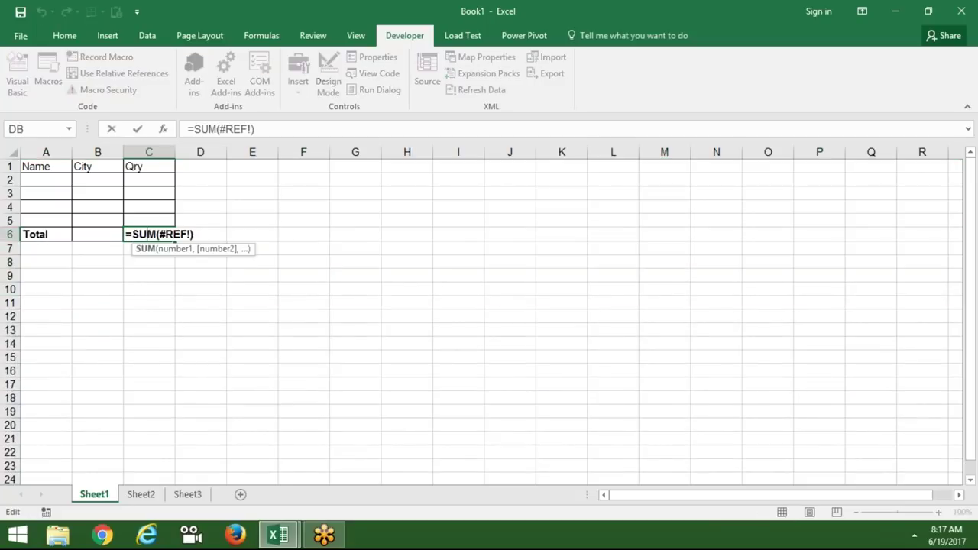
key(Escape)
text(=)
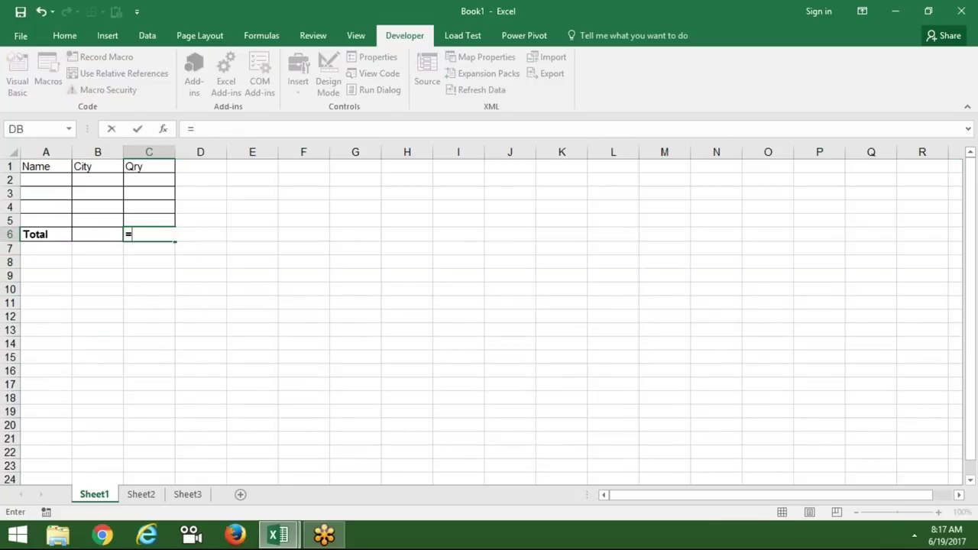
text(sum)
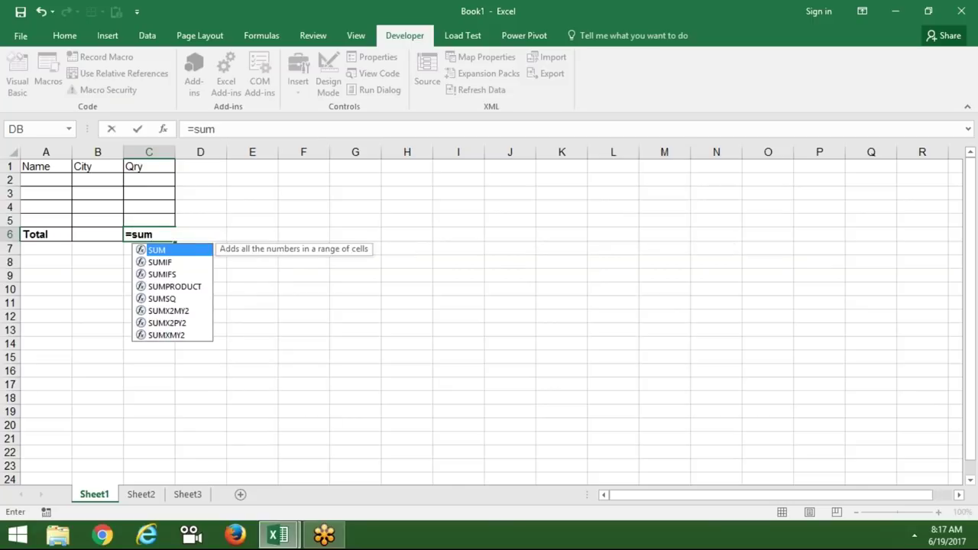
key(Return)
text(=sum)
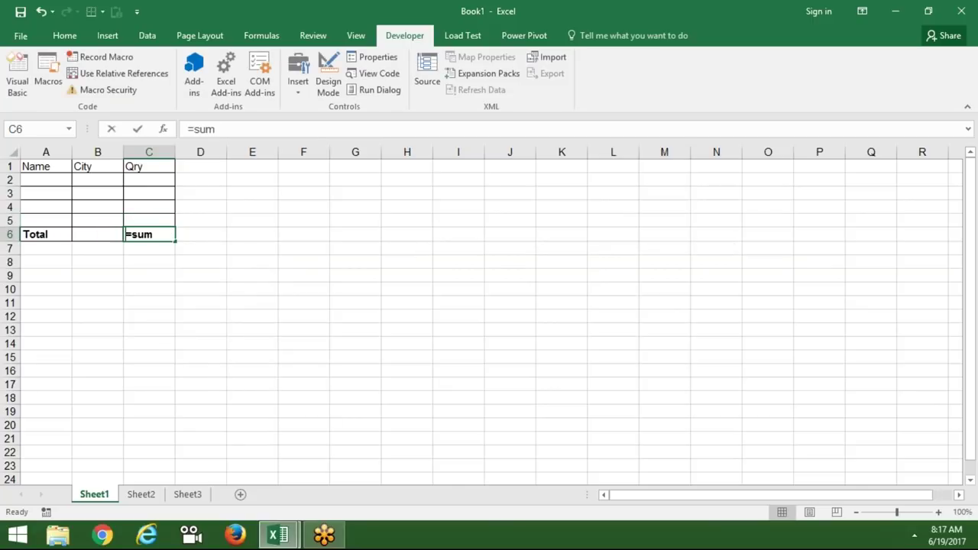
key(BackSpace)
key(BackSpace)
key(BackSpace)
text(SUM)
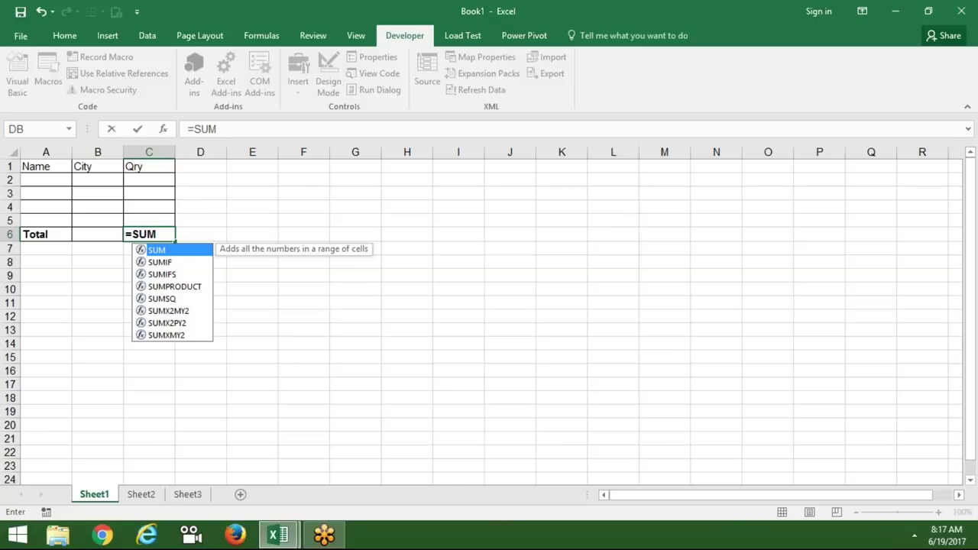
text(()
drag(149, 234, 149, 180)
Step: Commit the C6 total and add .Offset(2,0) after End(xlUp) in the paste line
key(Return)
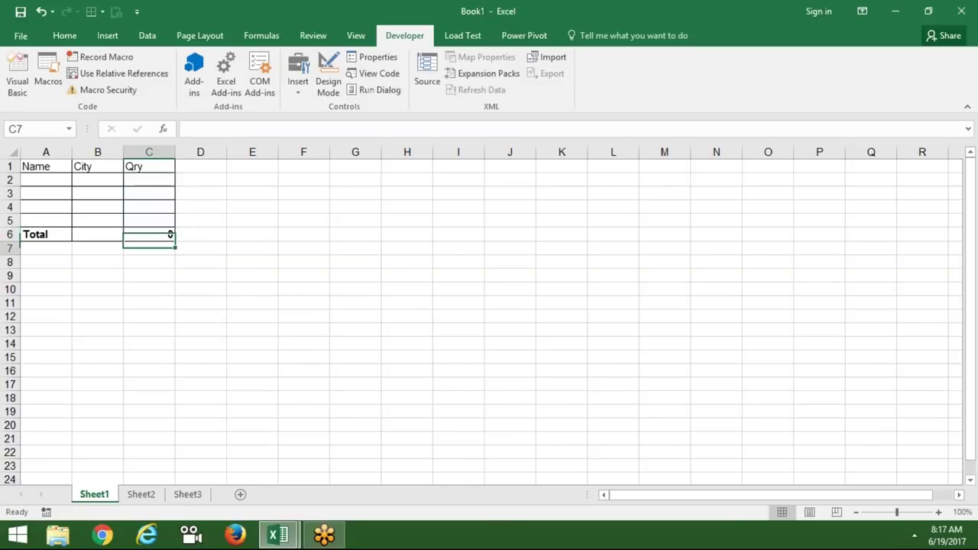
key(alt+Tab)
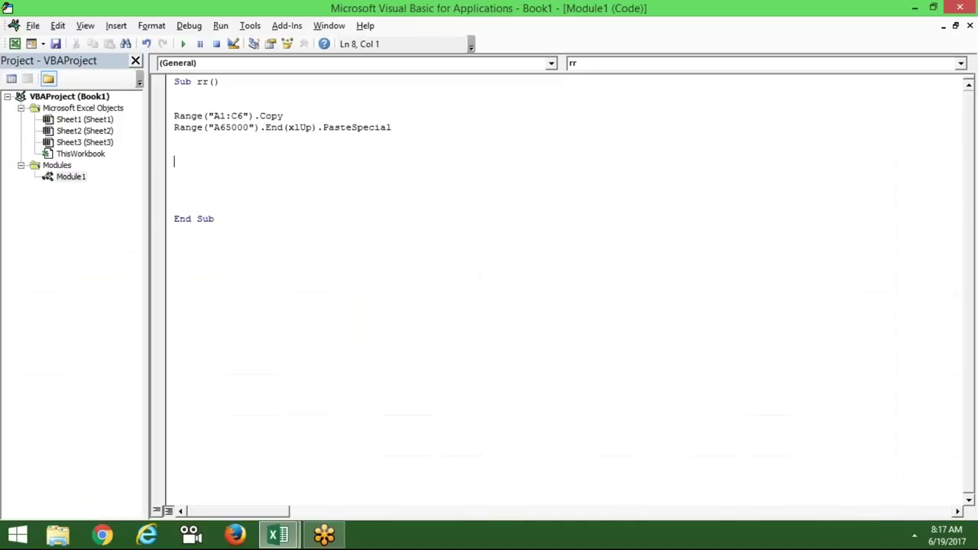
click(191, 149)
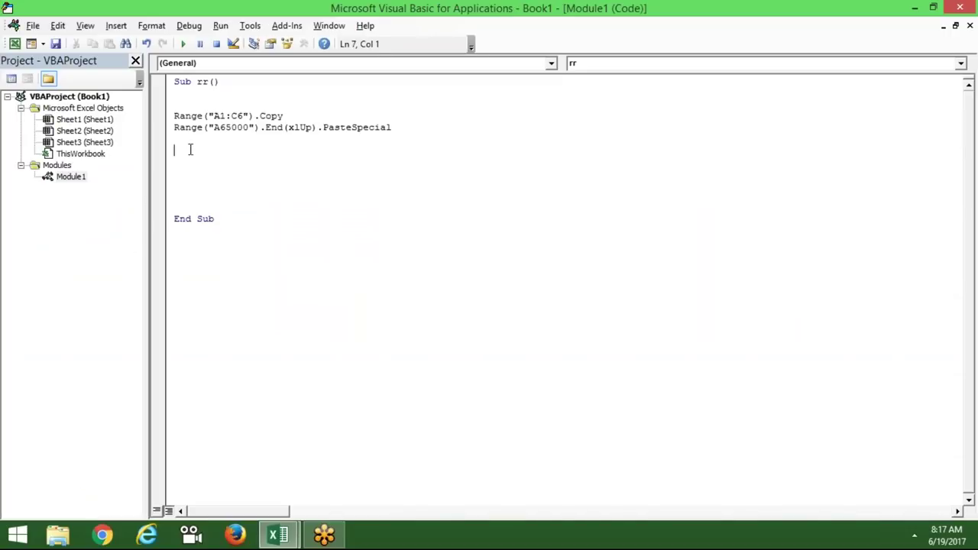
click(317, 128)
text(.Off)
key(Tab)
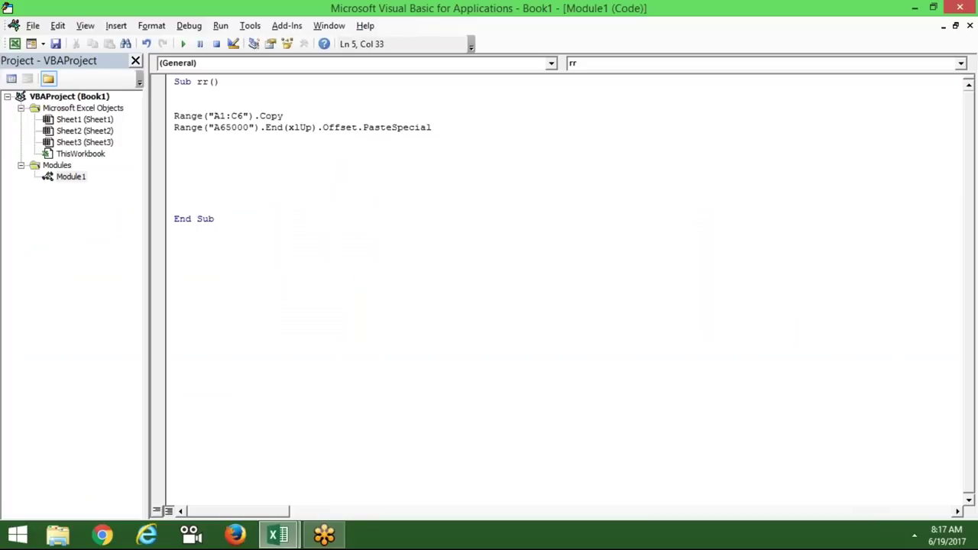
text((1,)
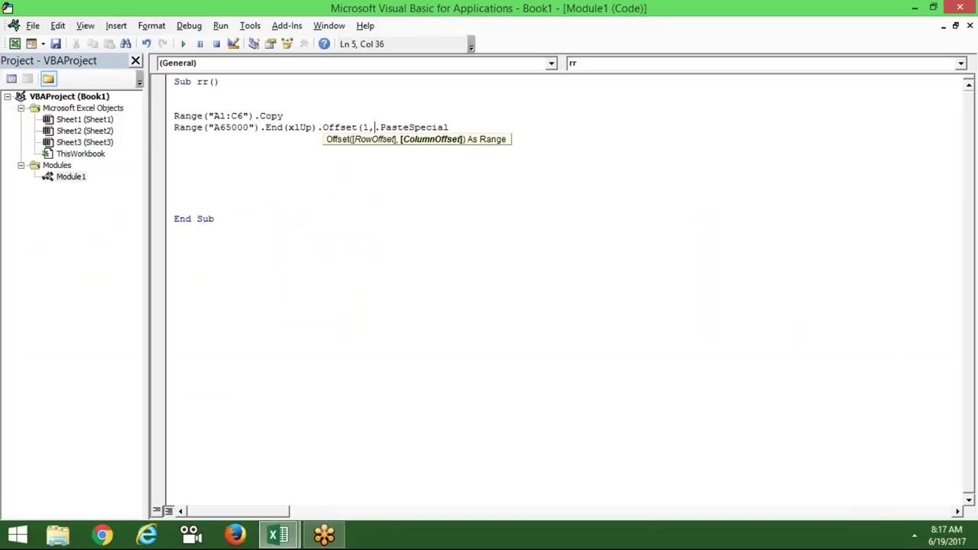
text(0))
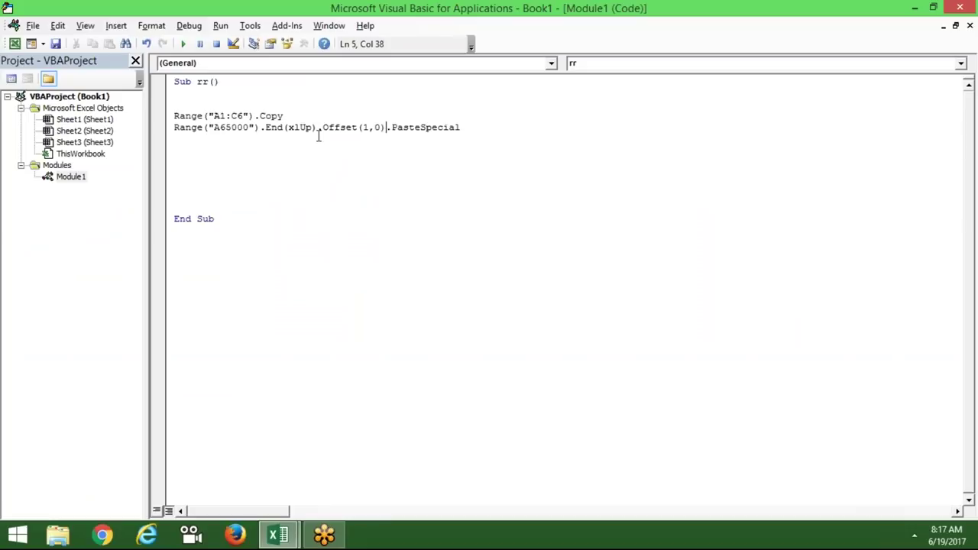
click(372, 128)
key(BackSpace)
text(2)
click(175, 150)
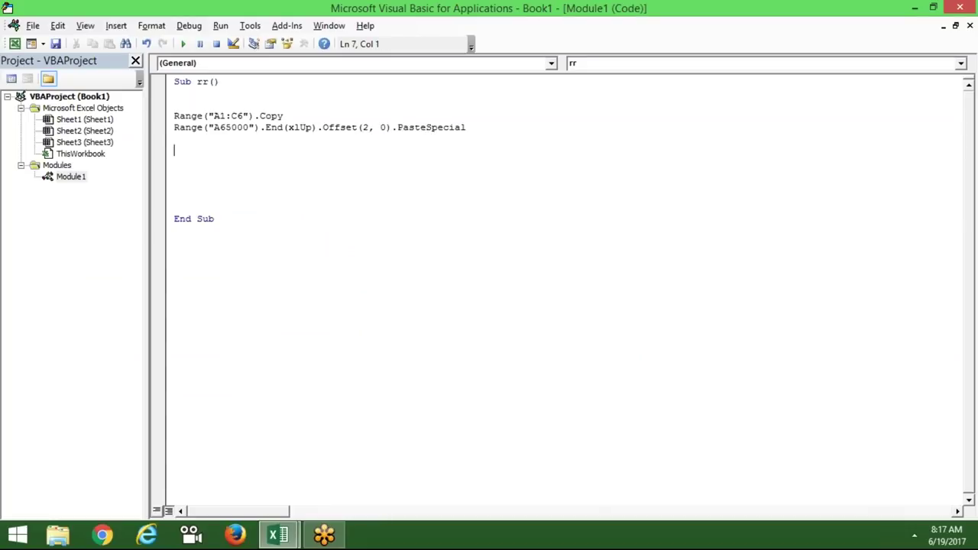
Step: Back in the workbook, run macro rr from the Macros list
key(alt+Tab)
click(48, 76)
click(336, 265)
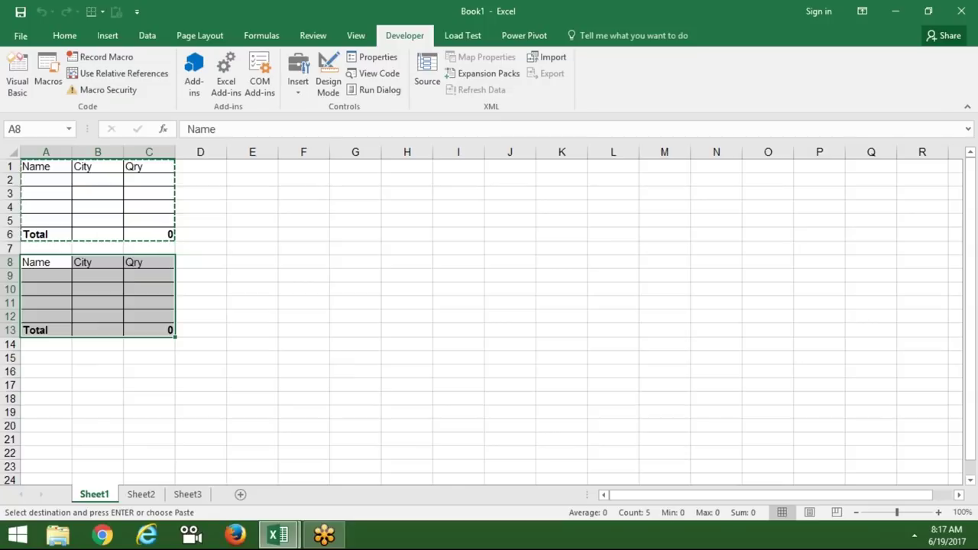
Step: Cancel the copy marquee and delete the test copy in rows 8–13
click(327, 278)
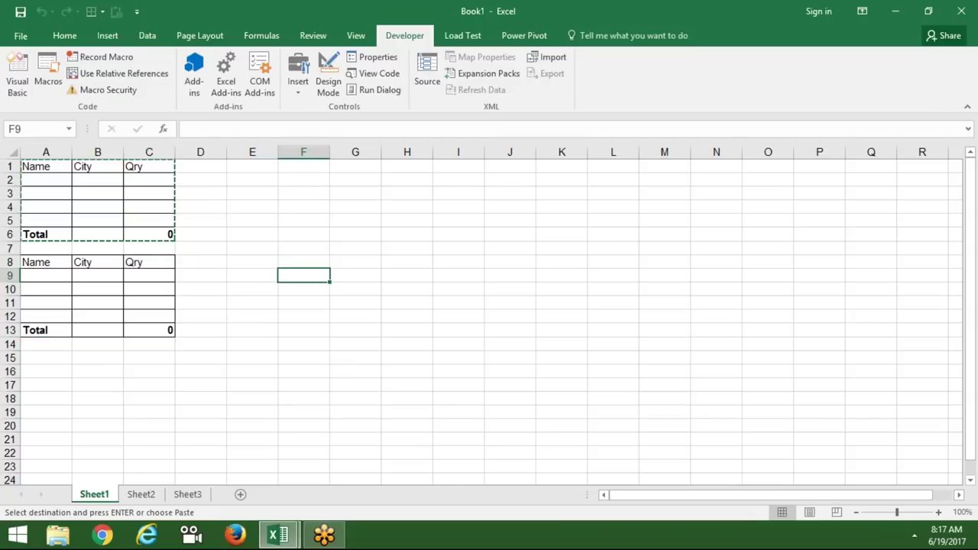
key(Escape)
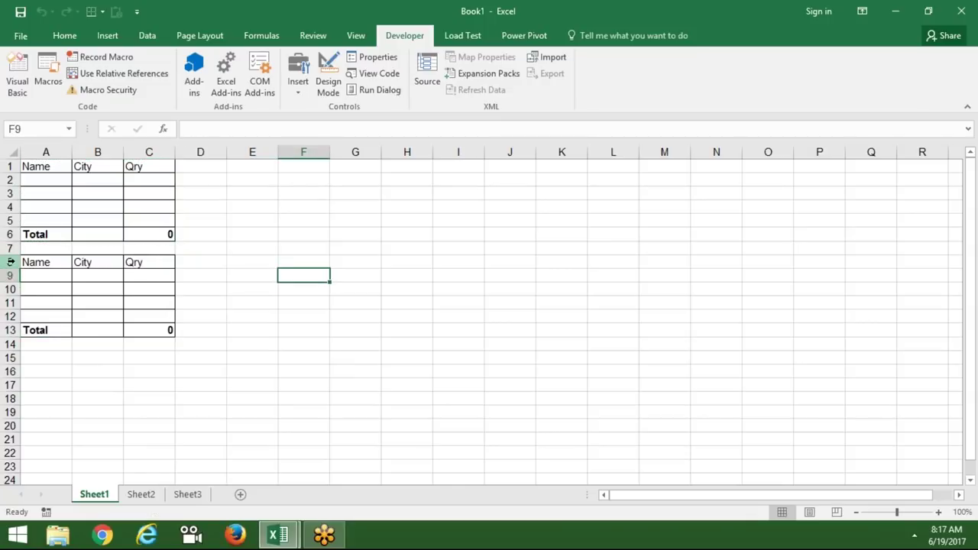
drag(11, 262, 26, 329)
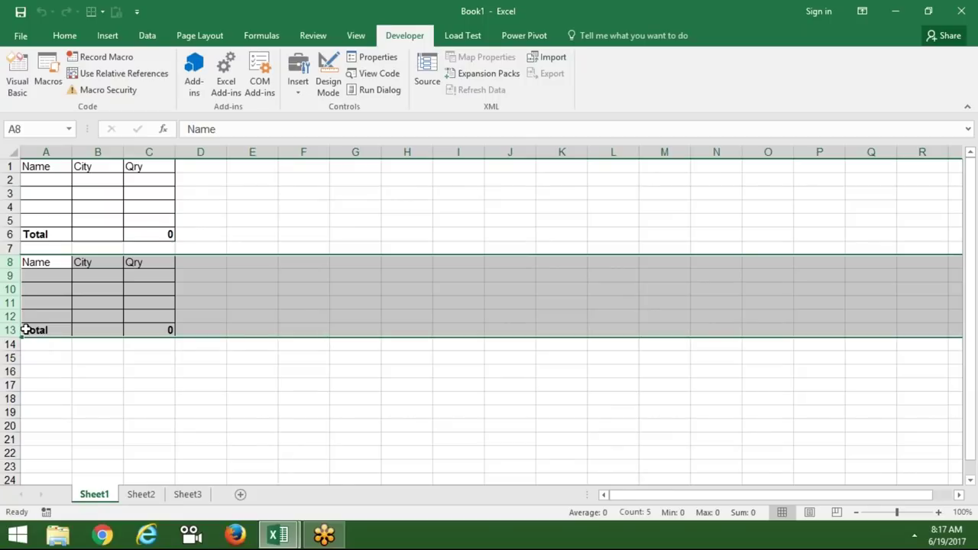
key(Delete)
Step: In the VBA editor, select the Range copy and PasteSpecial lines of rr
key(alt+Tab)
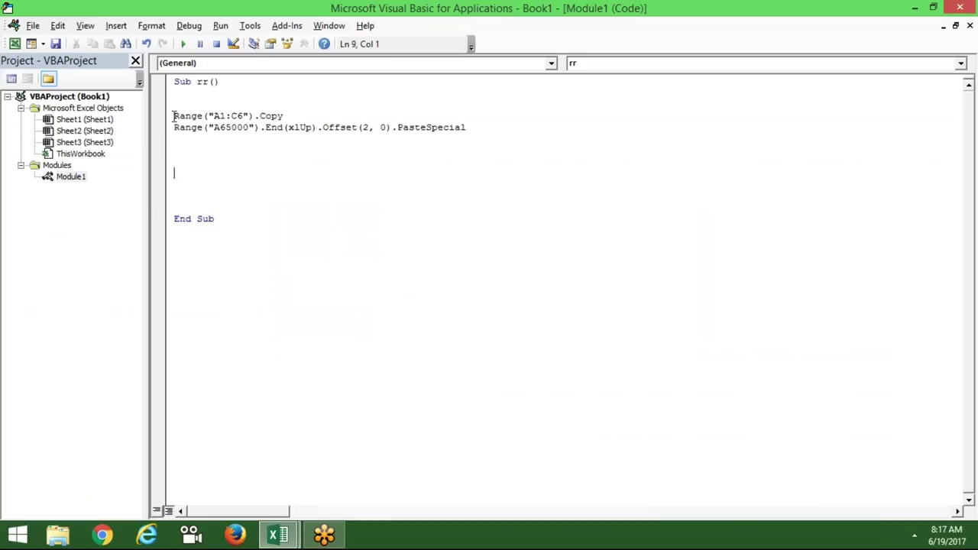
drag(173, 116, 193, 136)
key(alt+Tab)
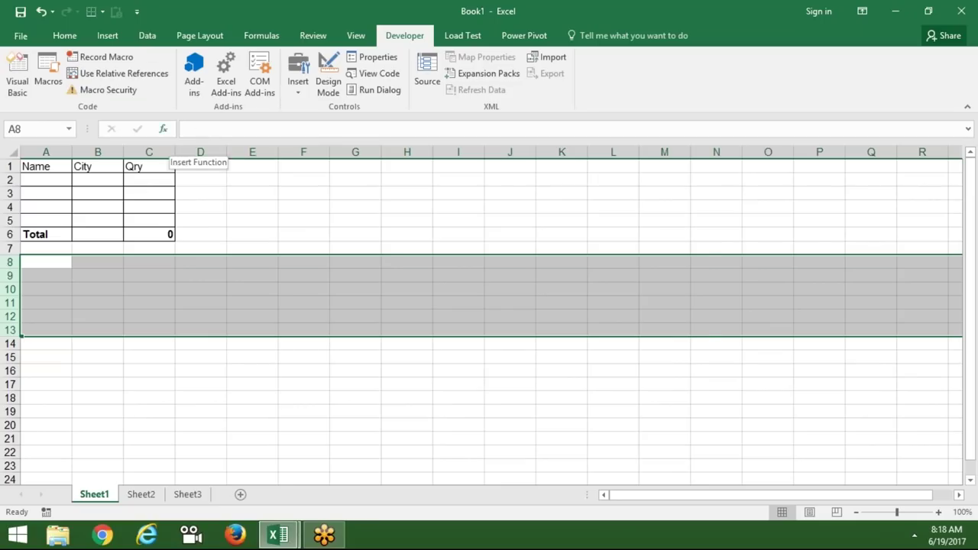
key(alt+Tab)
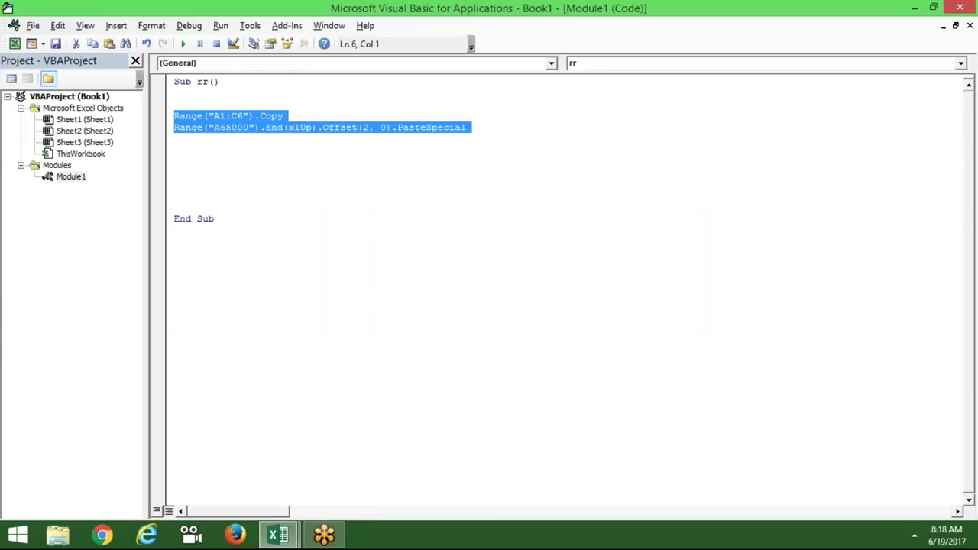
Step: Paste extra copies of the copy and paste lines, then delete the duplicates
click(174, 136)
key(Down)
key(ctrl+v)
key(Up)
key(Up)
key(Up)
key(Up)
key(Up)
key(ctrl+v)
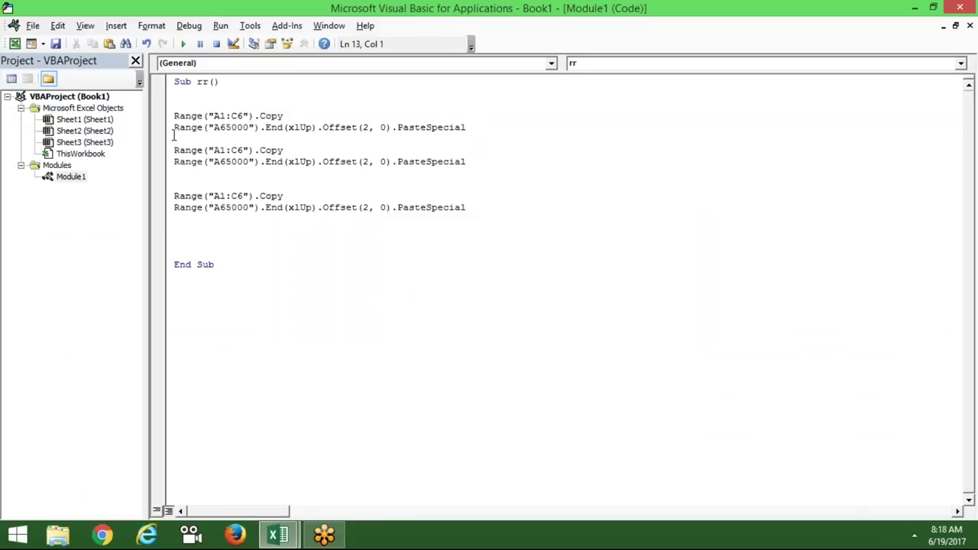
key(ctrl+v)
key(ctrl+v)
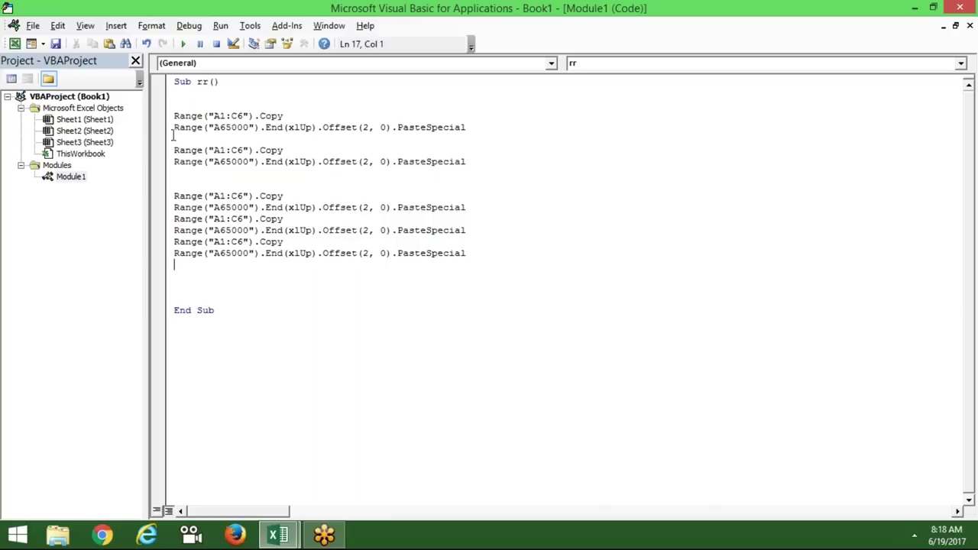
key(Up)
Step: Open a blank line above the Copy line and type For I = 1 To 5
key(Up)
key(Up)
key(Up)
key(Up)
key(Up)
key(Up)
key(Up)
key(Up)
key(Up)
key(shift+Down)
key(shift+Down)
key(shift+Down)
key(shift+Down)
key(shift+Down)
key(shift+Down)
key(shift+Down)
key(shift+Down)
key(shift+Down)
key(Delete)
key(Up)
key(Up)
key(Return)
key(Up)
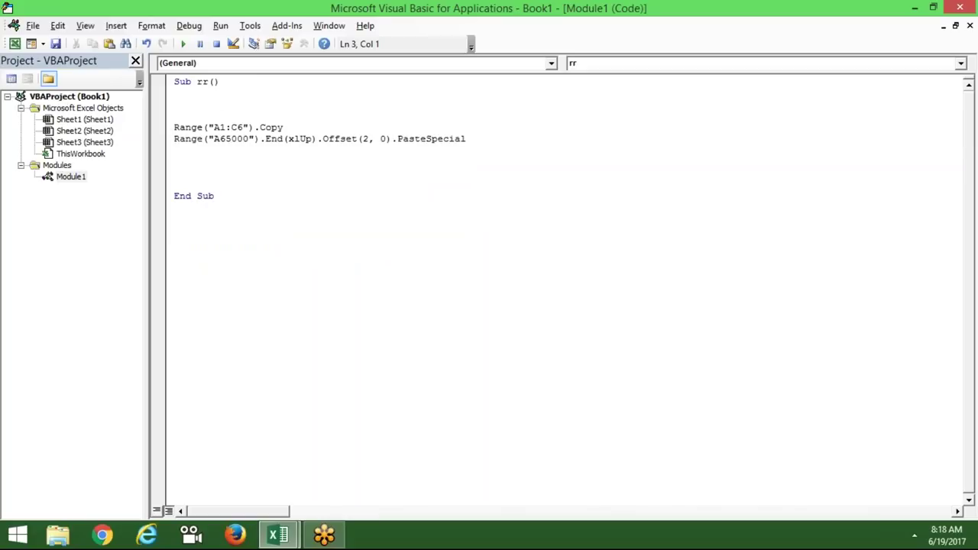
text(FOR I )
text(= 1 TO 5)
Step: Type Next I on the line below the PasteSpecial line
key(Down)
key(Down)
key(Down)
Step: Select the 1 To 5 range and loop variable I, then return to the Range copy line
key(Down)
key(Down)
text(NET)
key(BackSpace)
key(BackSpace)
text(XTI)
key(Up)
key(Up)
key(Up)
key(Up)
key(Up)
key(Left)
key(Left)
key(Right)
key(Right)
key(Right)
key(Right)
key(shift+Right)
key(shift+Right)
key(shift+Right)
key(shift+Right)
key(shift+Right)
key(shift+Right)
key(Down)
key(Down)
key(Left)
key(Left)
double_click(200, 105)
click(203, 127)
Step: Step through the rr macro's copy-and-paste lines for the first two loop passes with F8
key(F8)
key(F8)
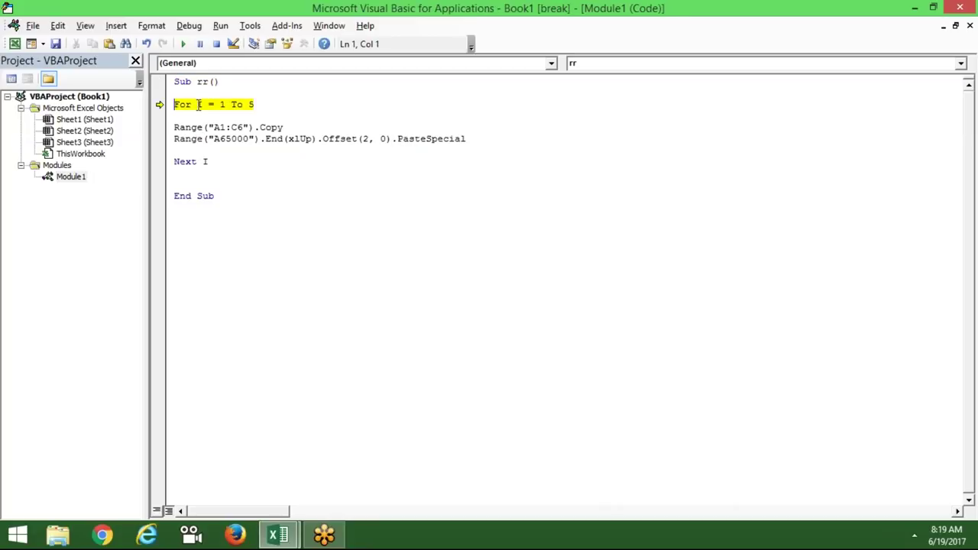
key(F8)
mouse_move(198, 108)
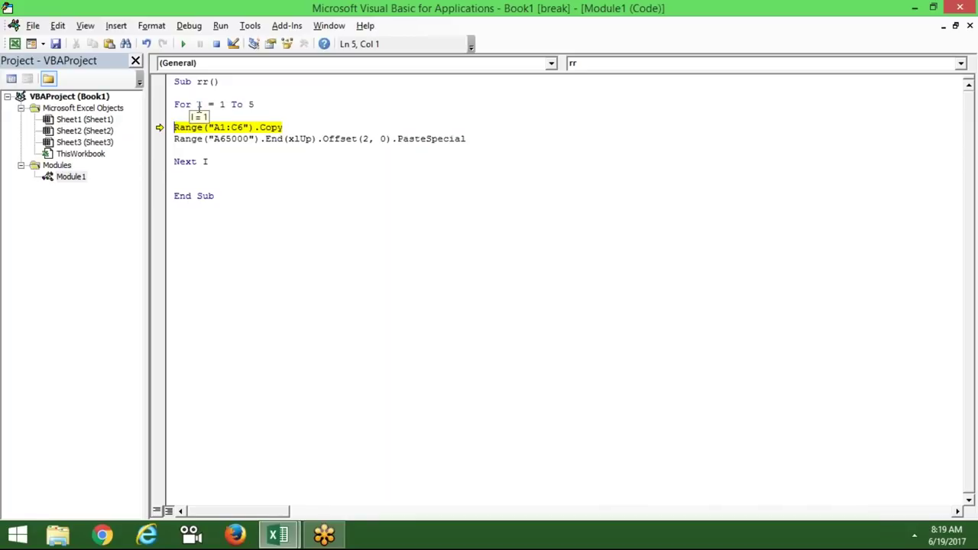
key(F8)
key(F8)
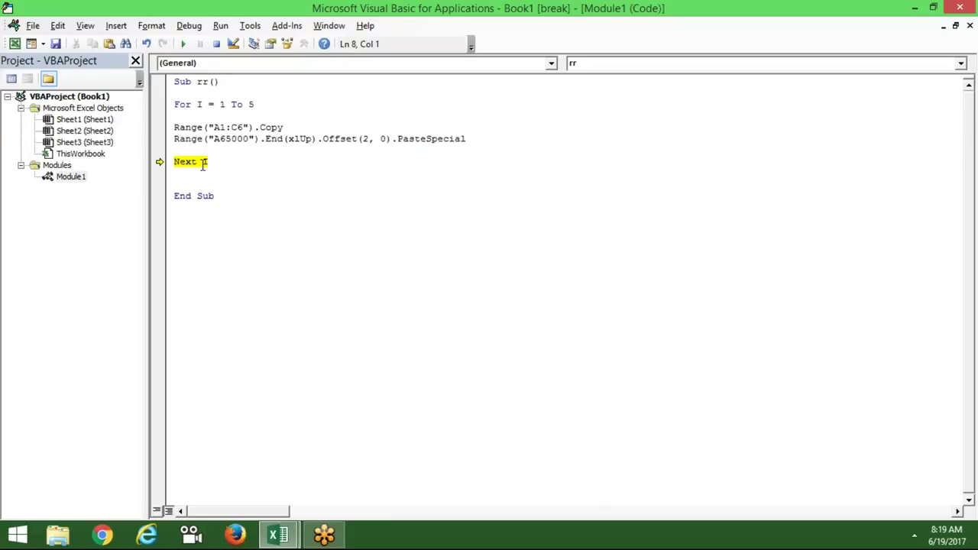
key(F8)
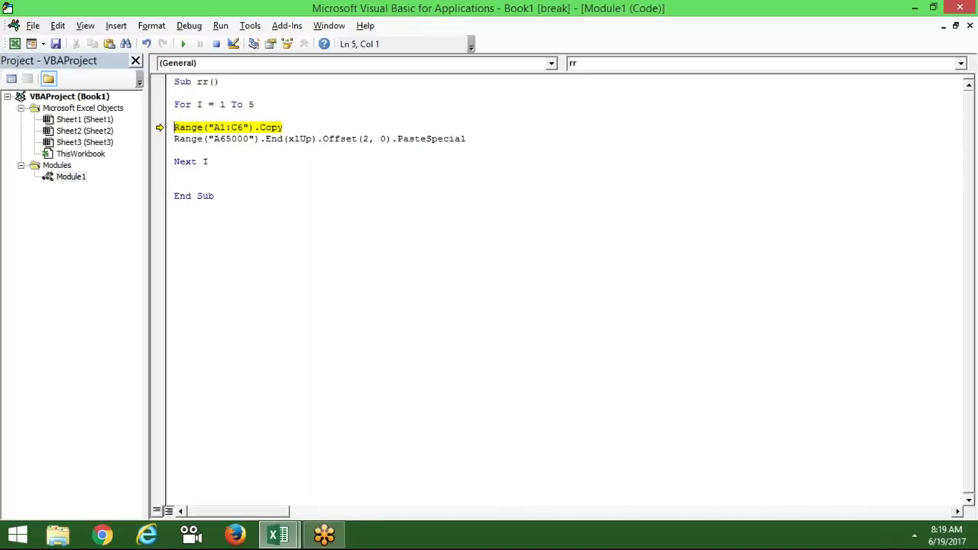
Step: Let rr finish running and check the table copies through row 41 on Sheet1
click(191, 48)
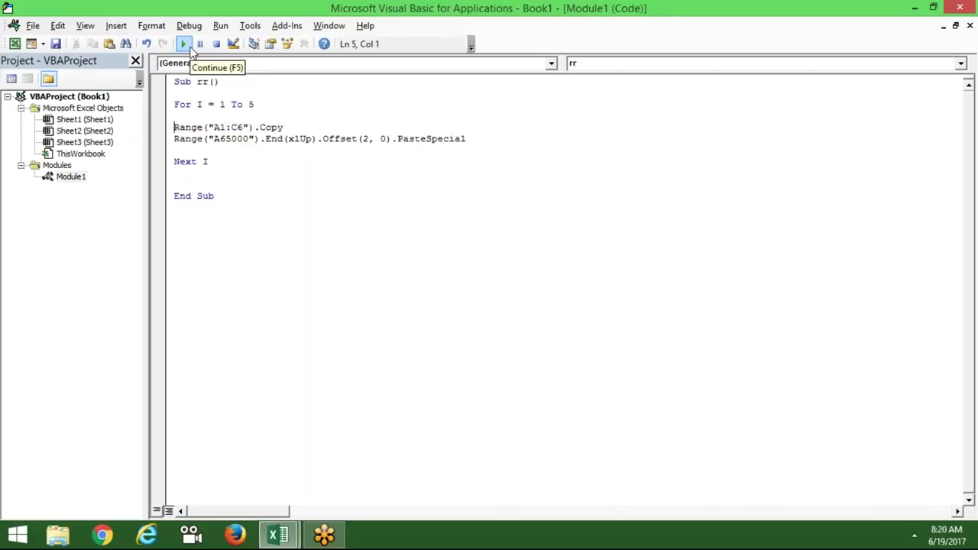
key(alt+F11)
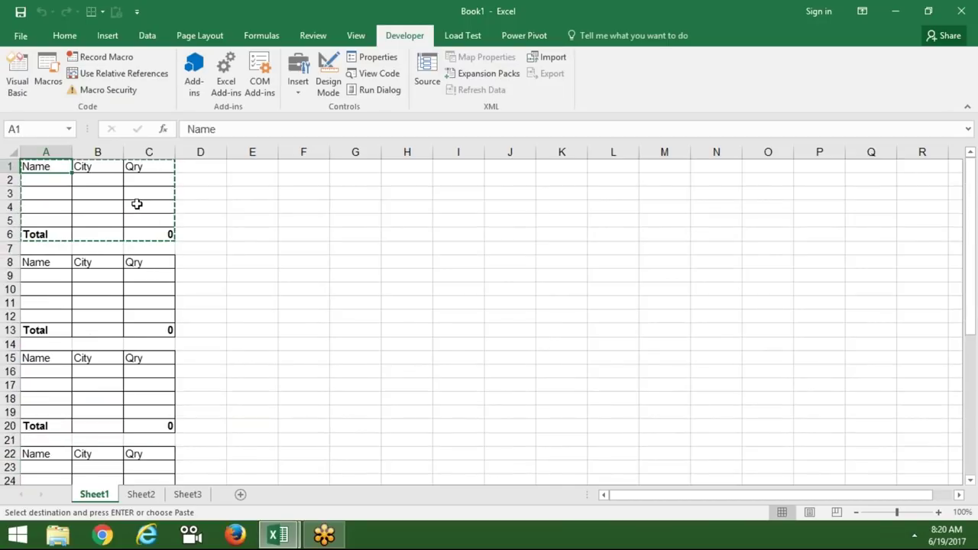
key(Escape)
key(alt+F11)
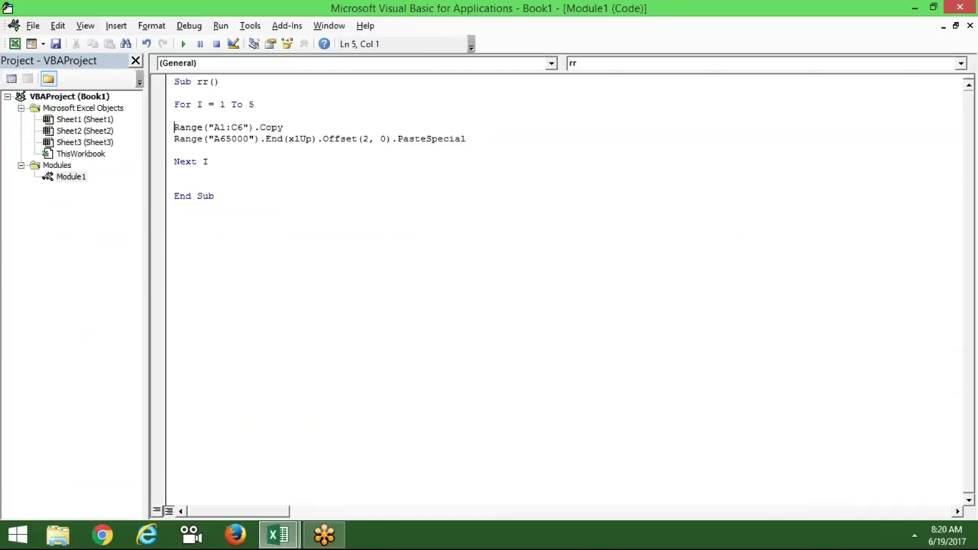
Step: Replace the For loop's upper limit 5 with InputBox("Enter Count Repeating")
click(257, 104)
key(BackSpace)
text(INPUTBOX)
text(("eNTER)
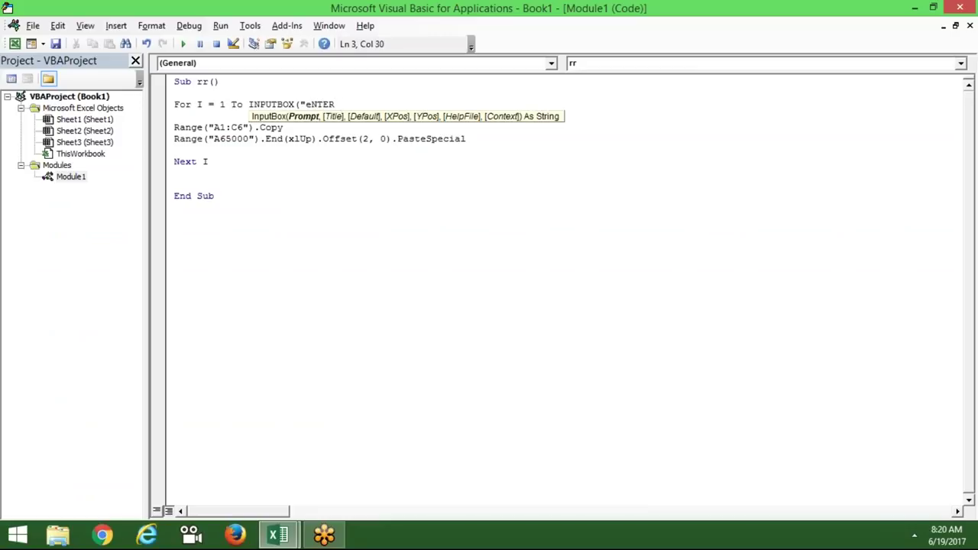
key(Return)
key(Return)
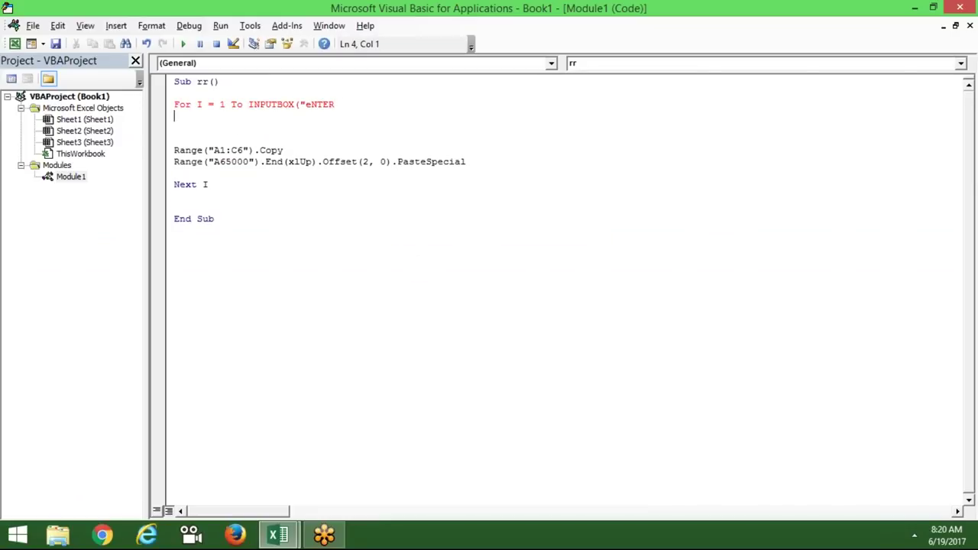
key(BackSpace)
key(BackSpace)
key(BackSpace)
key(BackSpace)
key(BackSpace)
key(BackSpace)
text(E)
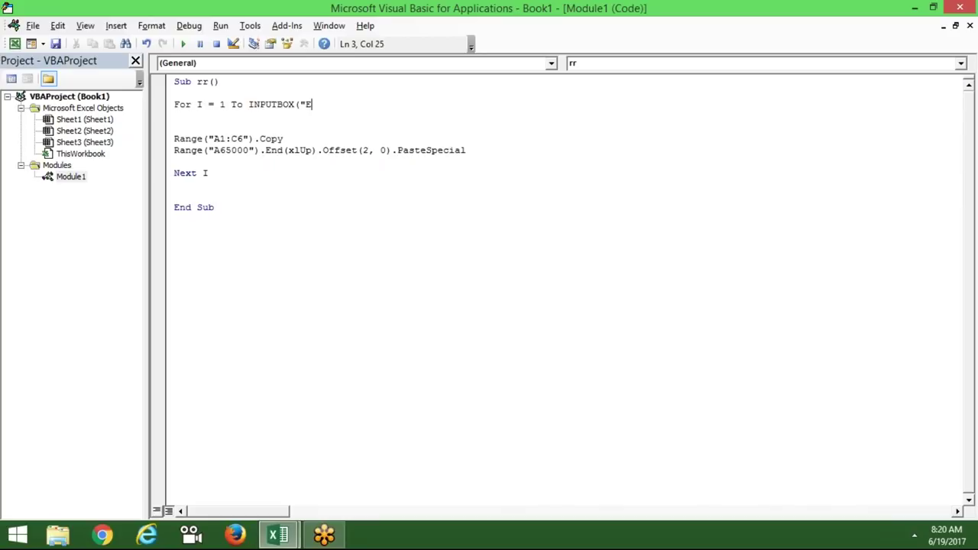
text(nter Count Repea)
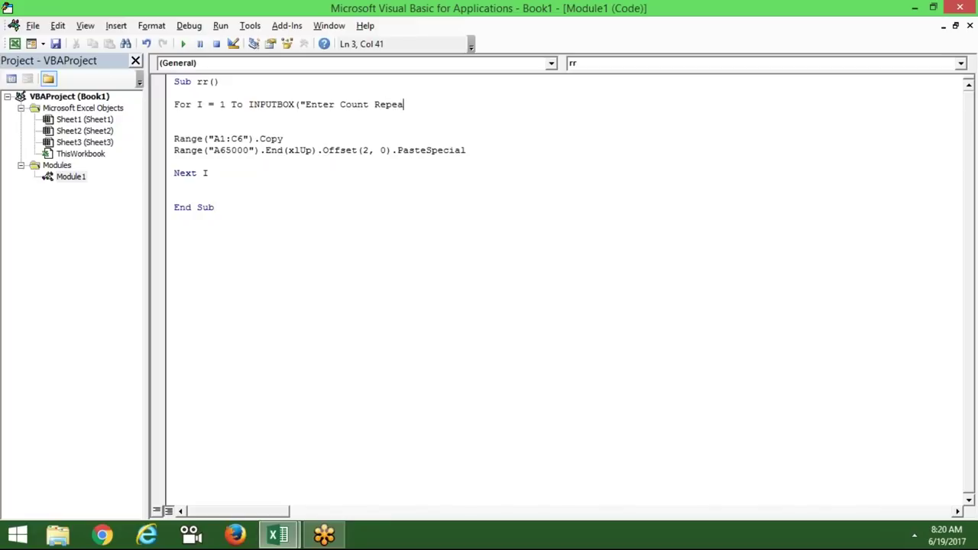
text(ting"))
click(284, 171)
Step: Run rr with a repeat count of 8 and view the stacked tables in Excel
click(193, 48)
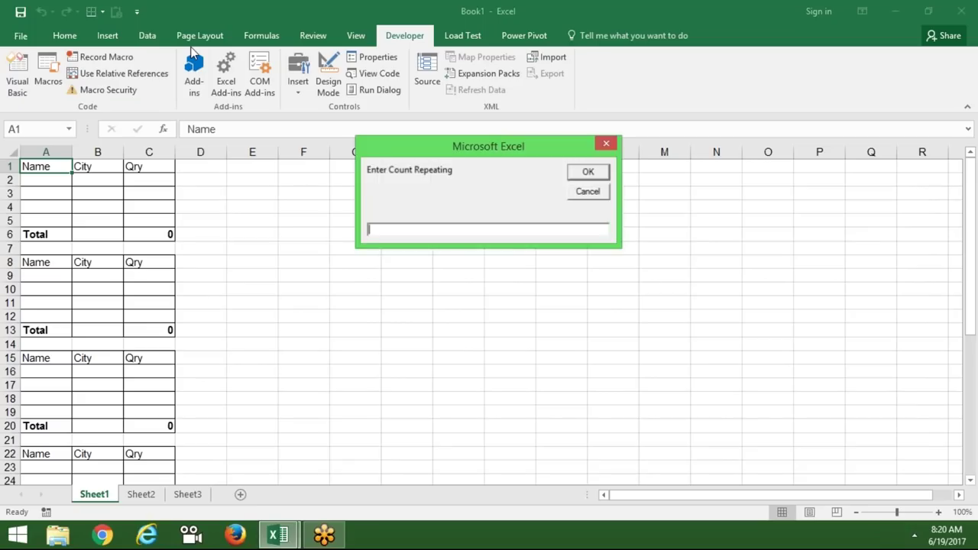
text(8)
key(Return)
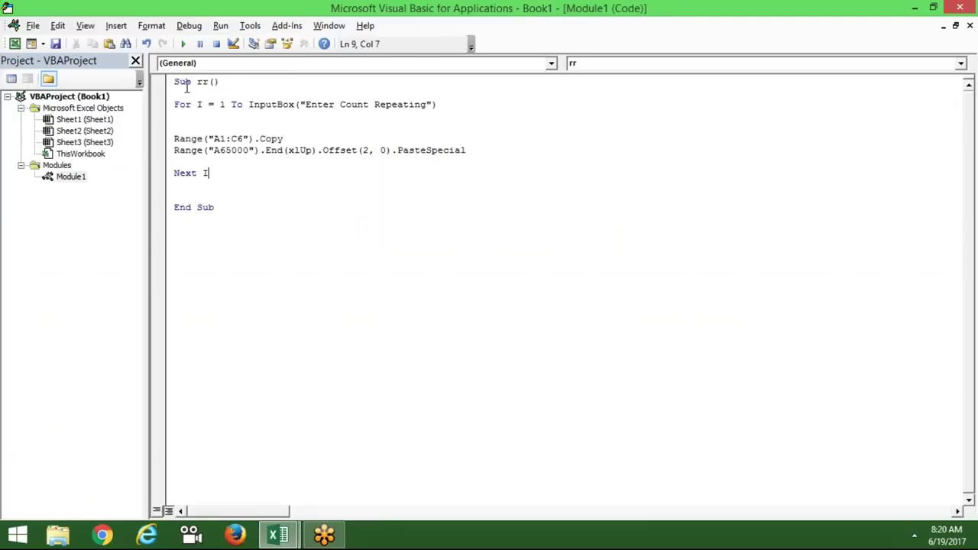
double_click(182, 105)
key(alt+F11)
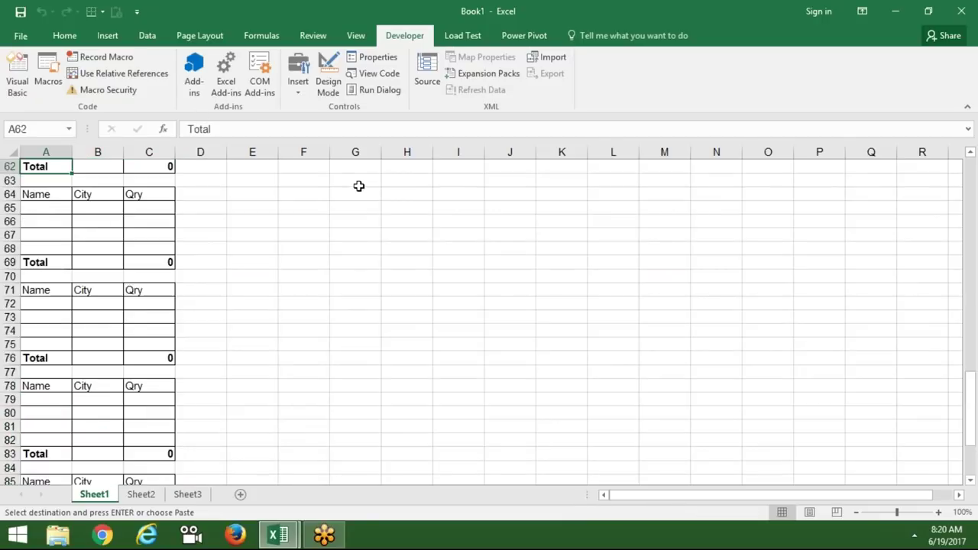
key(Right)
key(Right)
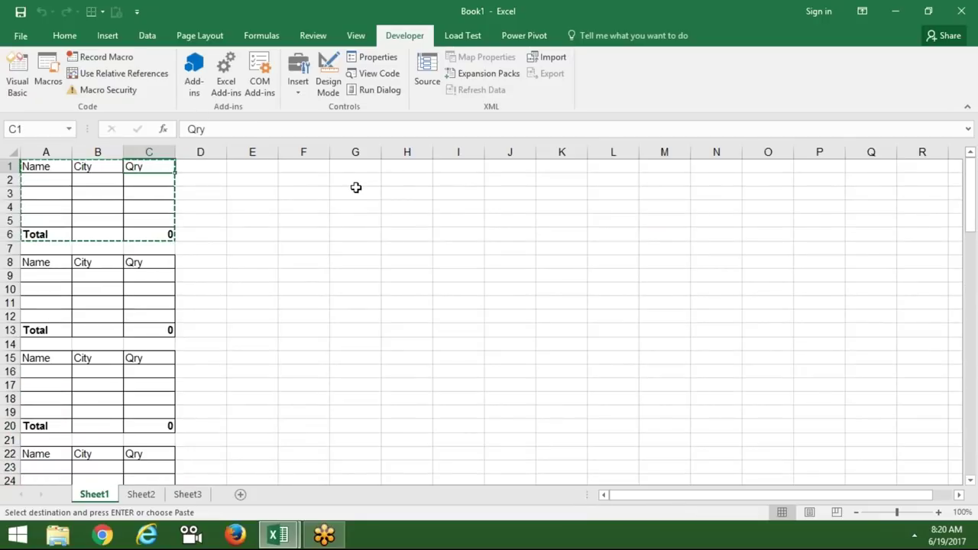
Step: Enter the notes For in G3, I in H3 and Do in G7
click(356, 189)
text(For)
key(Tab)
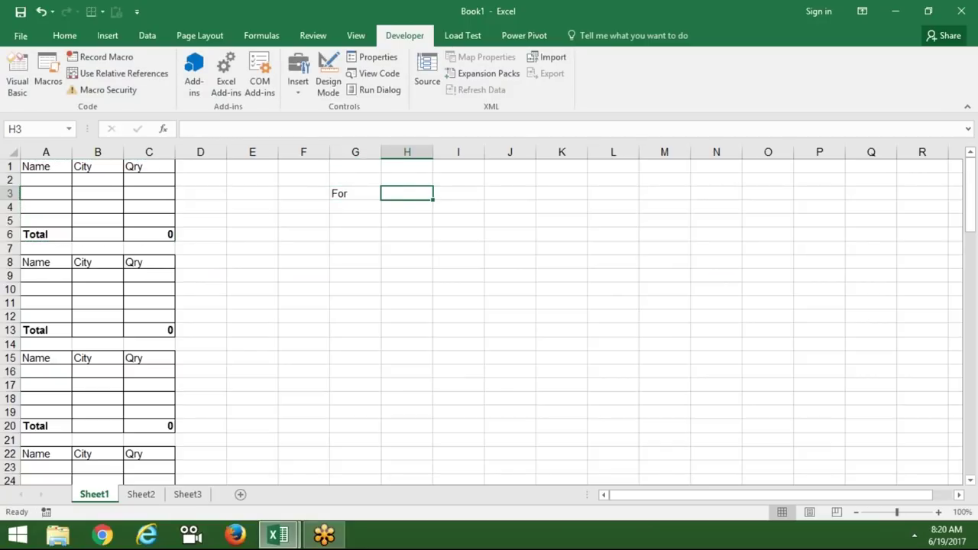
text(I)
key(Return)
click(362, 234)
click(356, 248)
text(D)
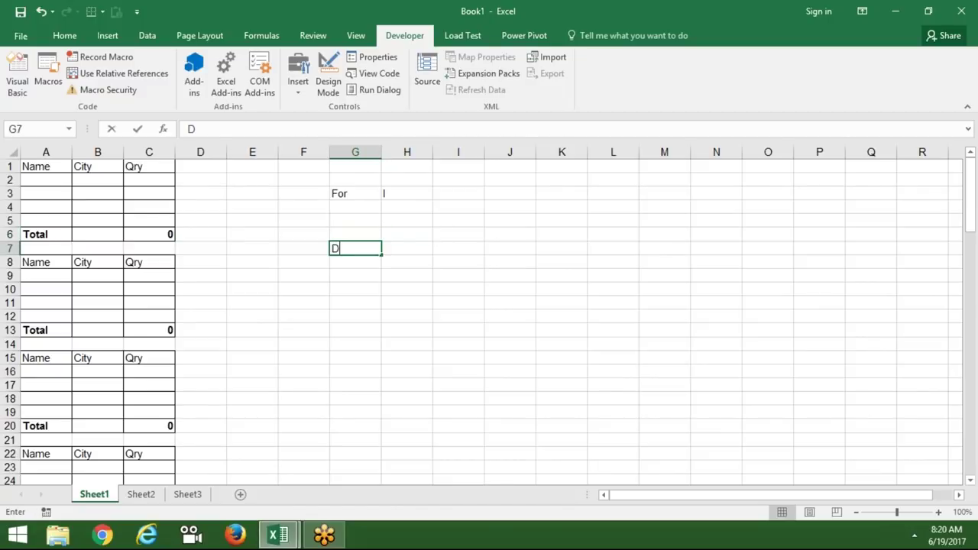
text(o)
key(Tab)
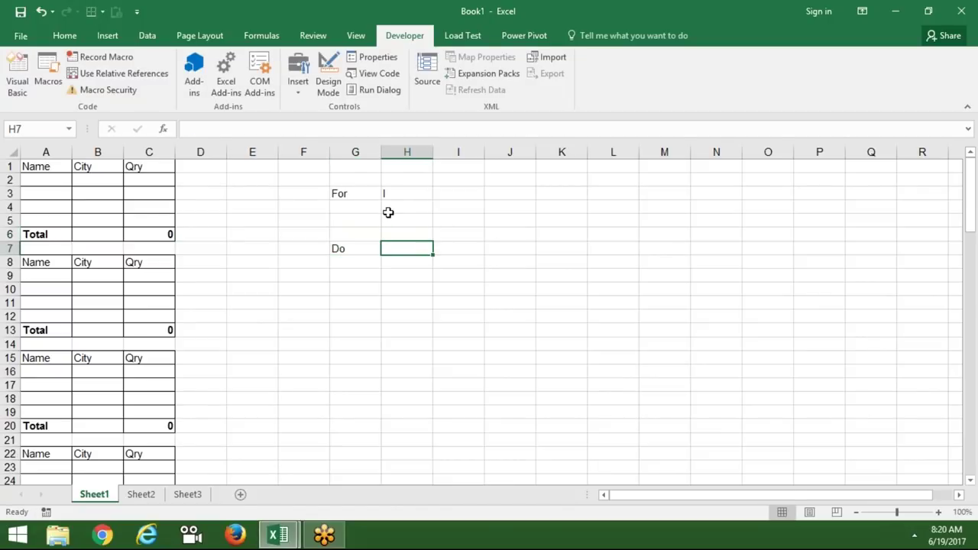
Step: Add the notes Each in H4 and 1 to 5 in I3
click(396, 213)
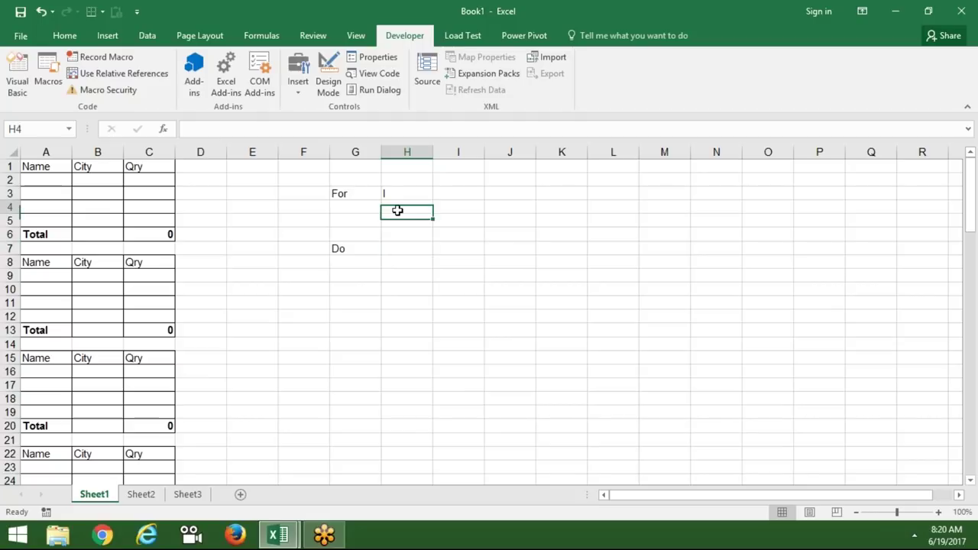
text(Each)
key(Return)
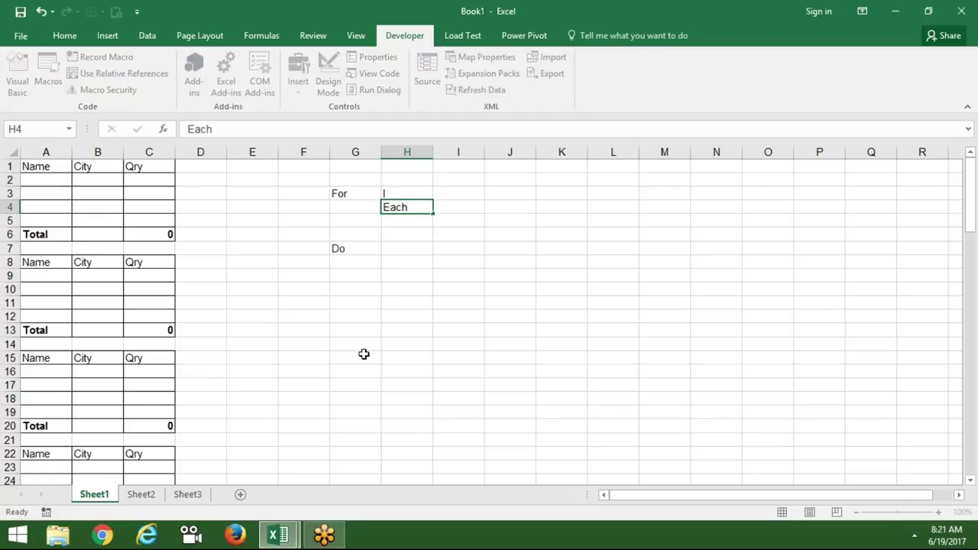
key(Up)
key(Up)
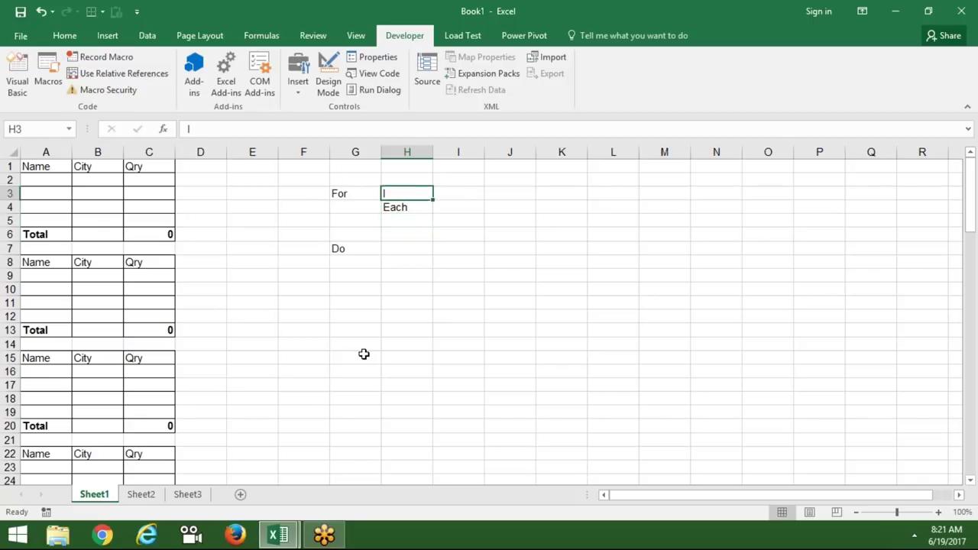
key(Right)
text(1 to)
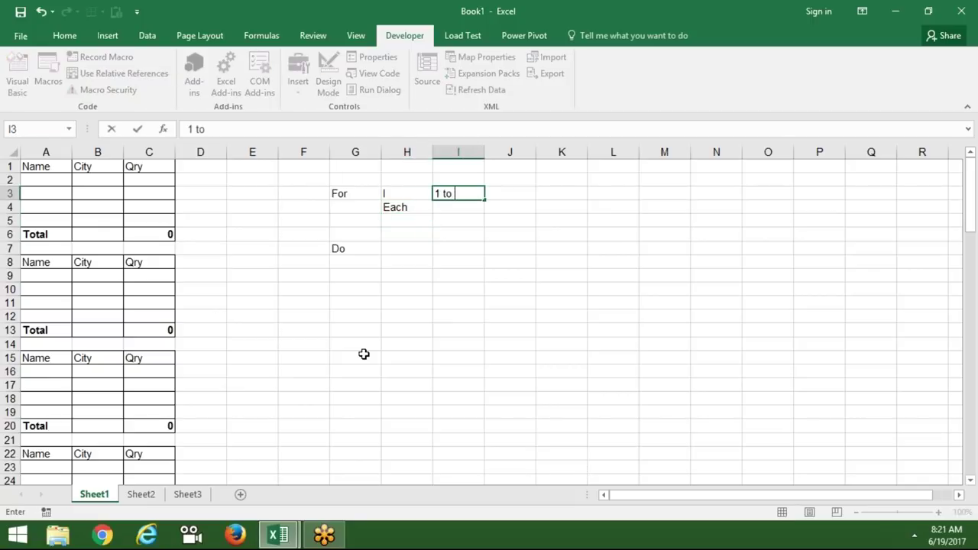
text( 5)
key(Return)
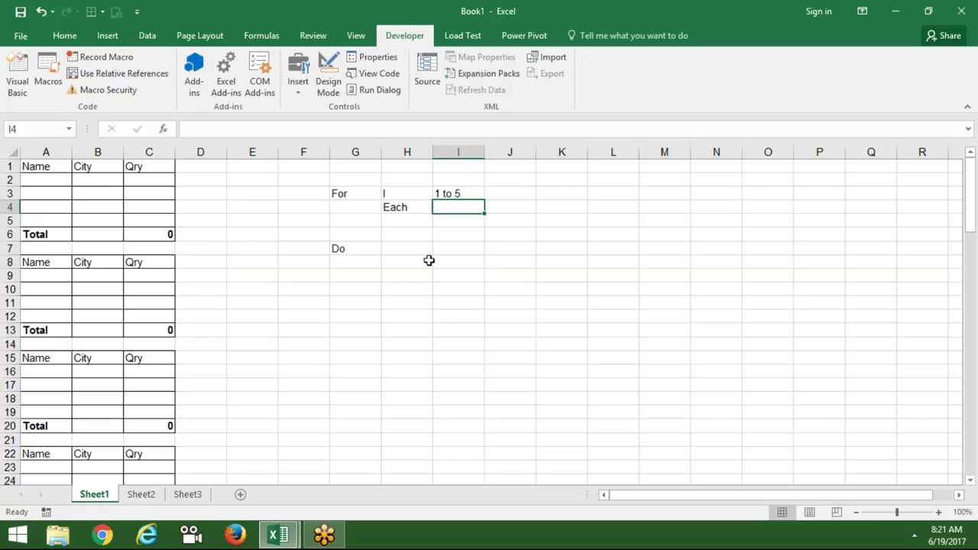
Step: Look over the loop notes in I3, H3 and H4, ending on the cell beside Do
click(462, 195)
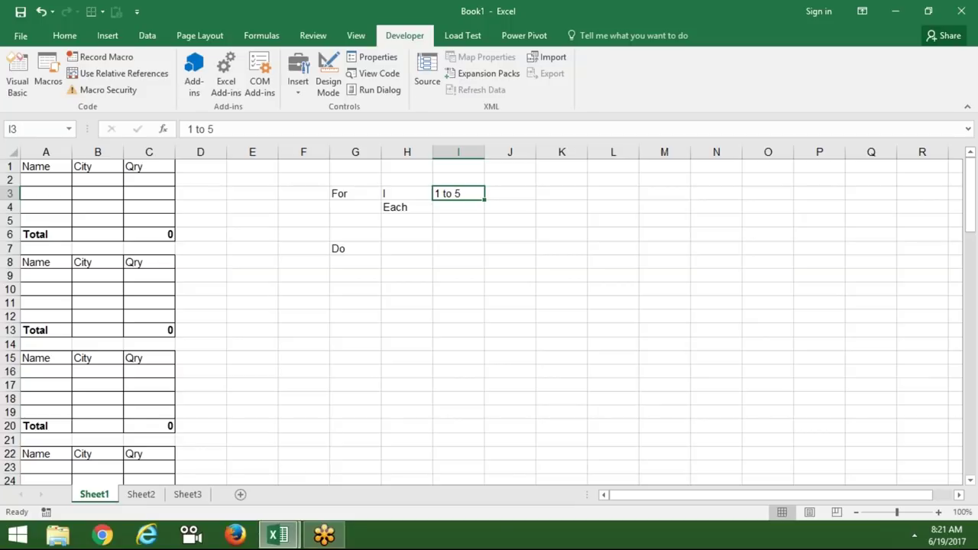
key(alt+Tab)
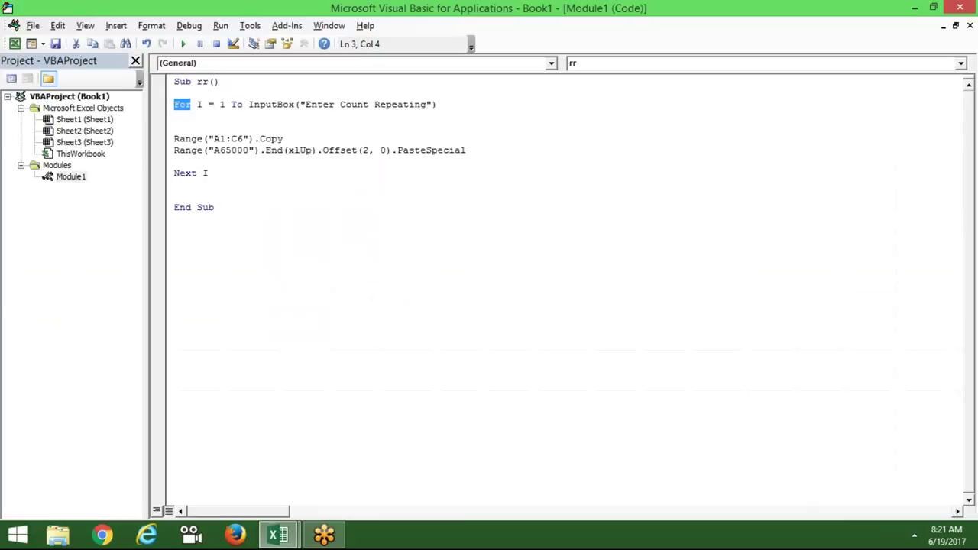
key(alt+Tab)
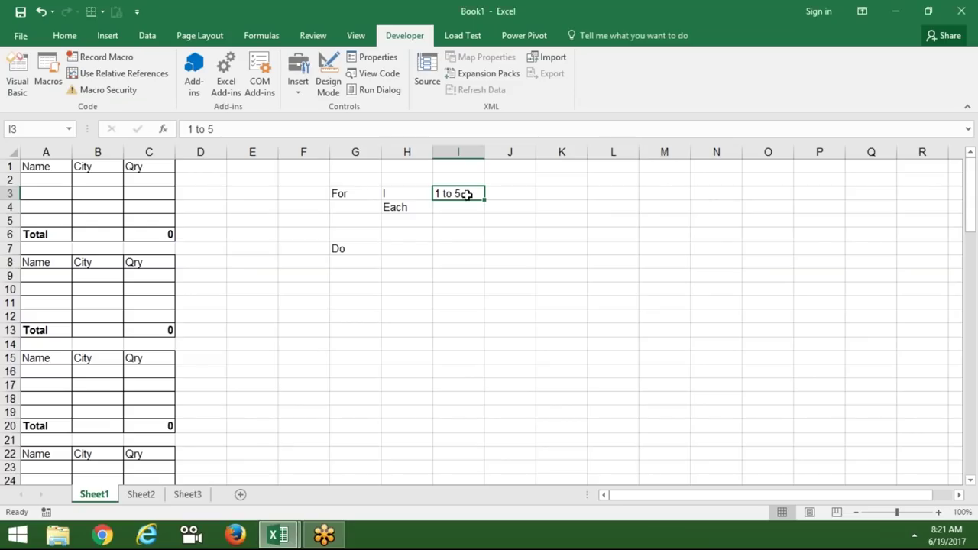
key(Down)
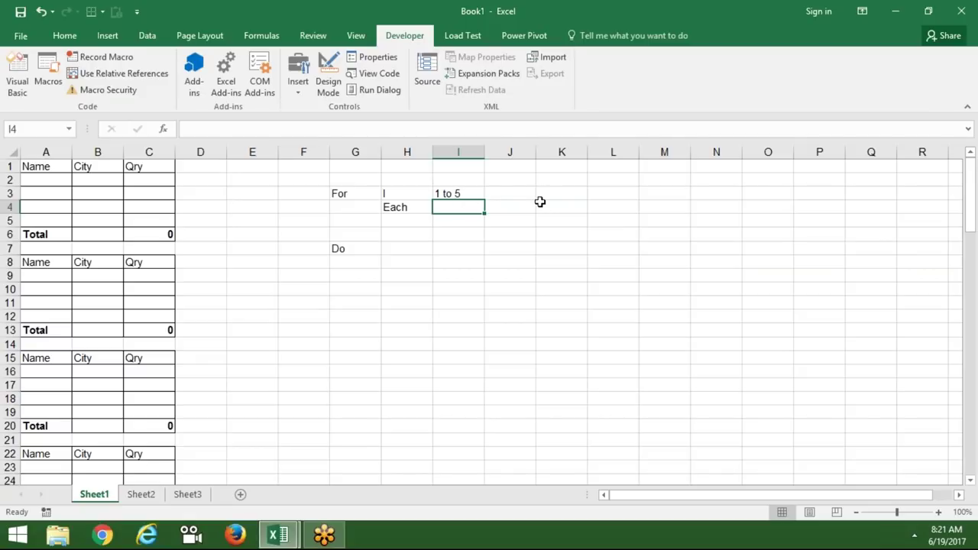
drag(539, 202, 700, 367)
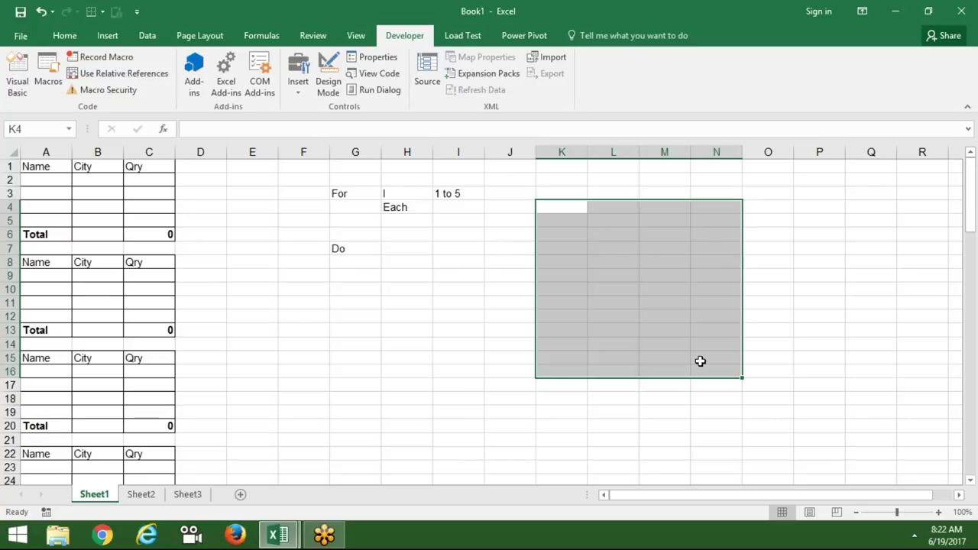
click(403, 192)
click(405, 205)
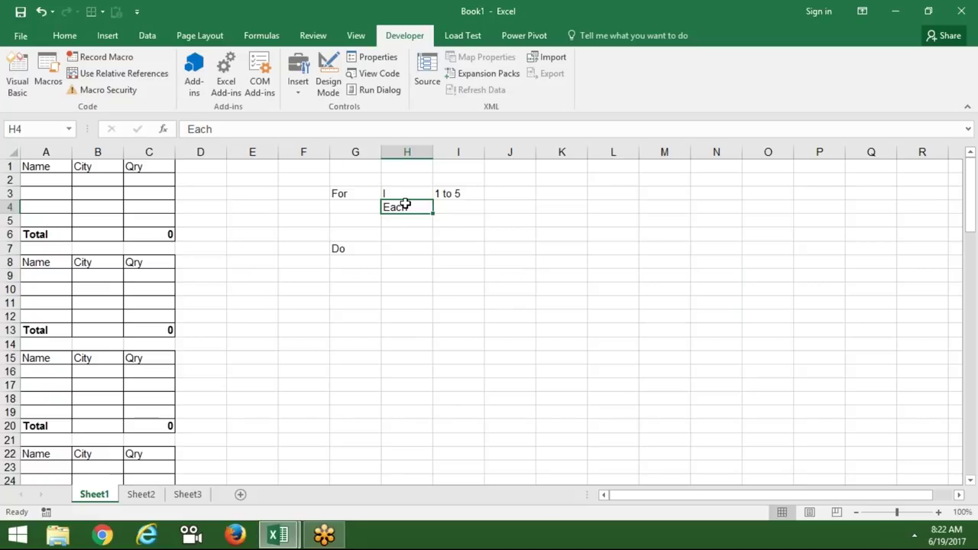
click(401, 247)
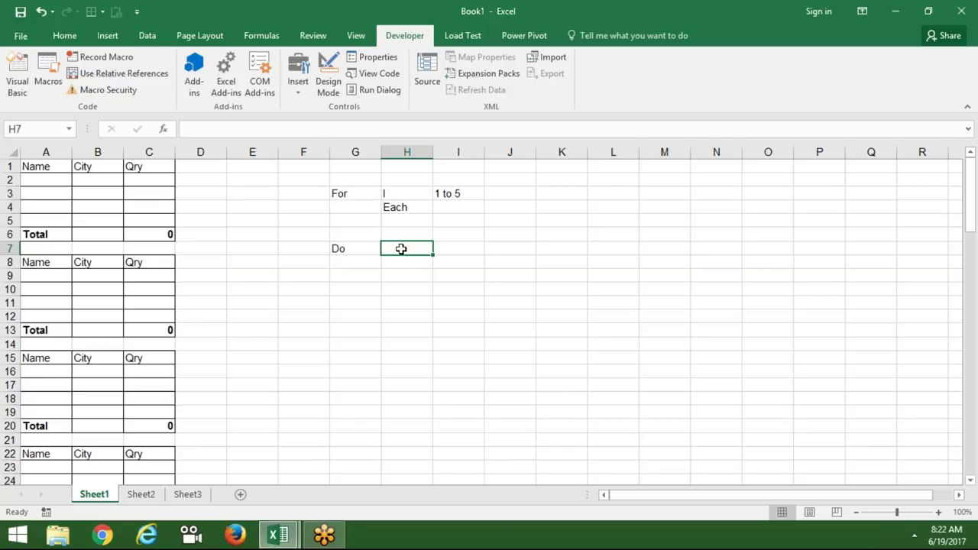
Step: Enter While in H8 and Until in H9, then move back to the Do label
click(402, 261)
key(F2)
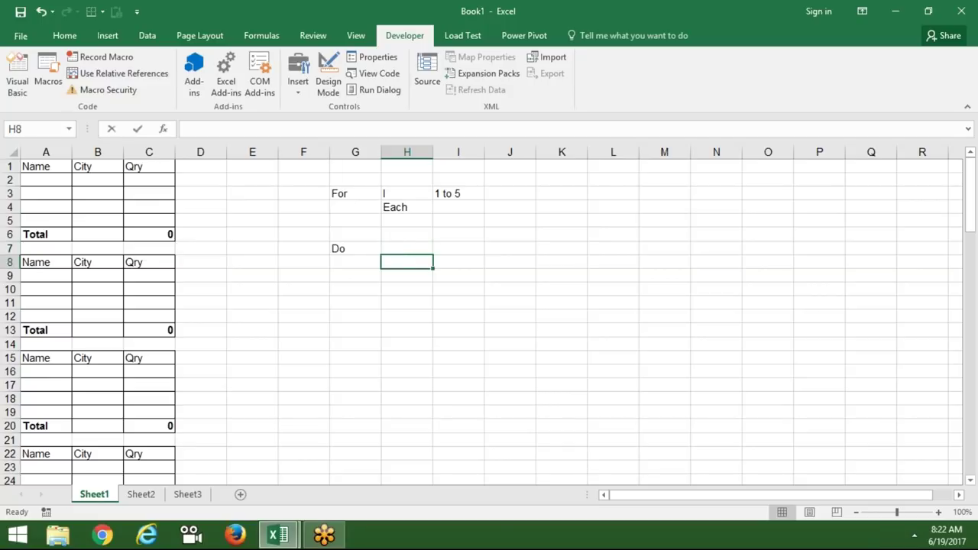
text(While)
key(Return)
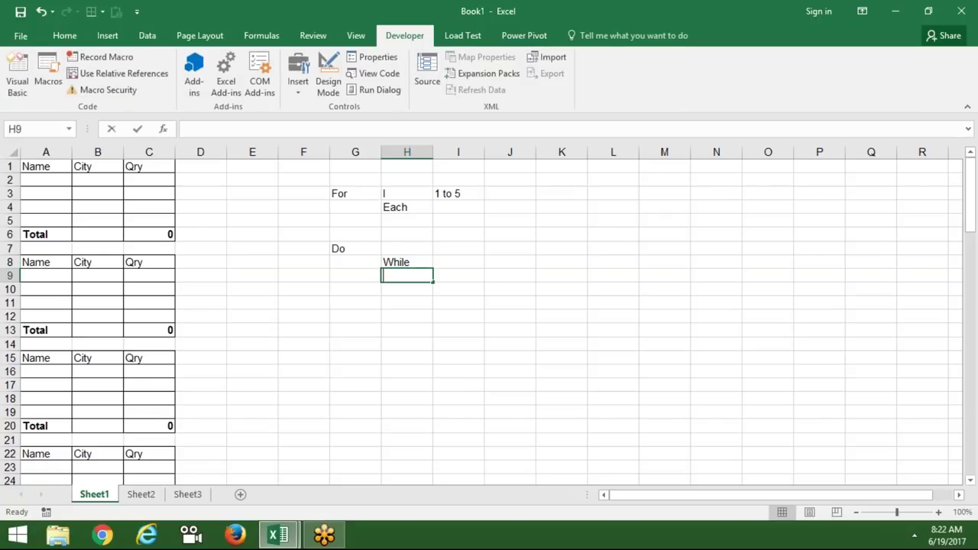
text(Until)
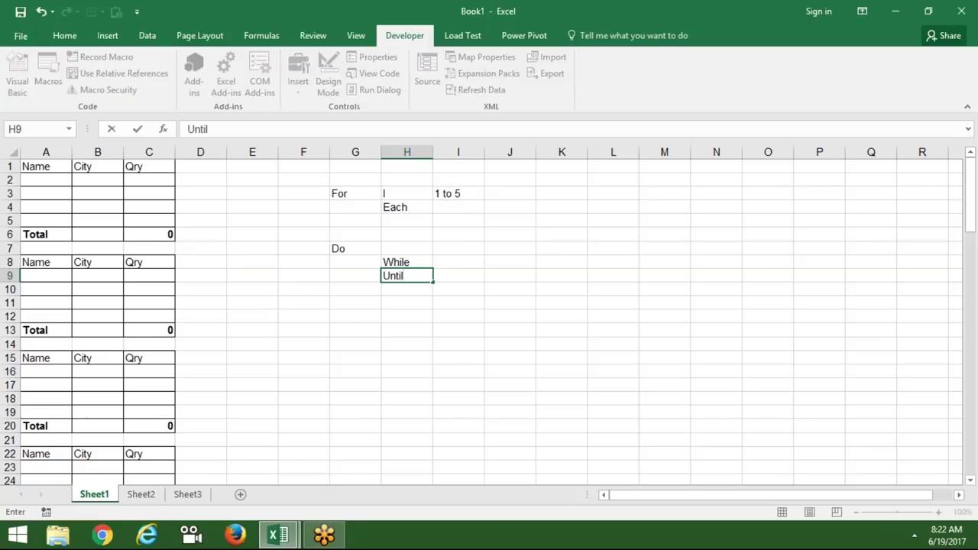
key(ctrl+Return)
key(Up)
key(Up)
key(Up)
key(Up)
key(Up)
key(Up)
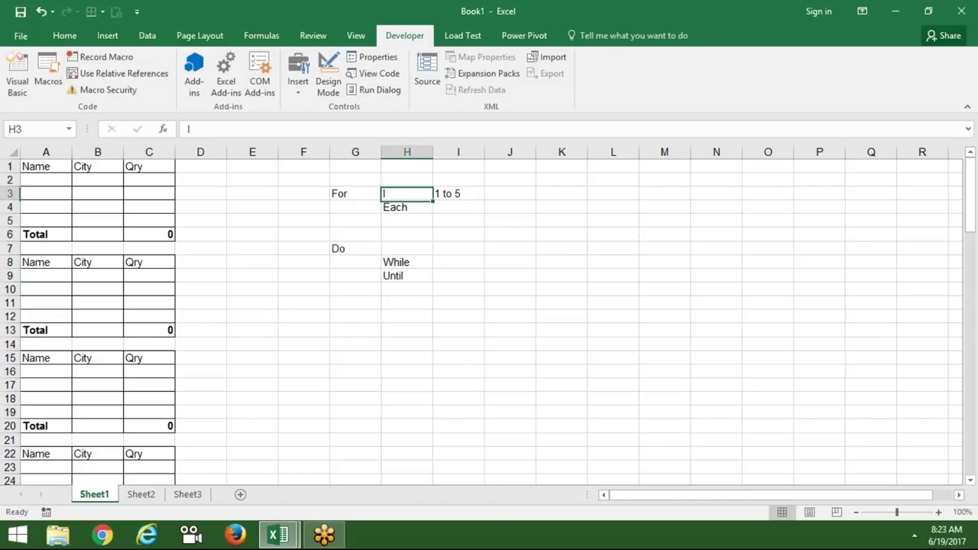
key(Left)
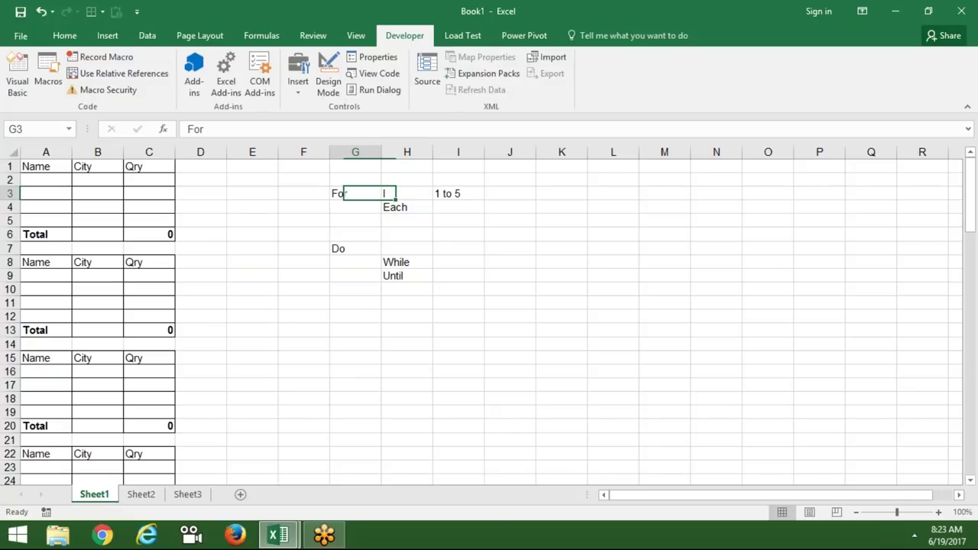
key(Down)
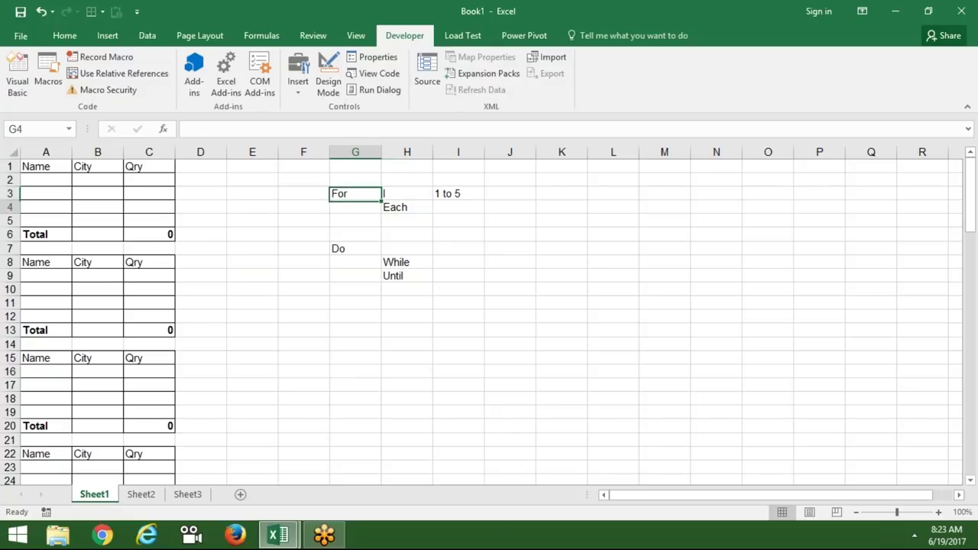
key(Down)
key(Down)
key(Down)
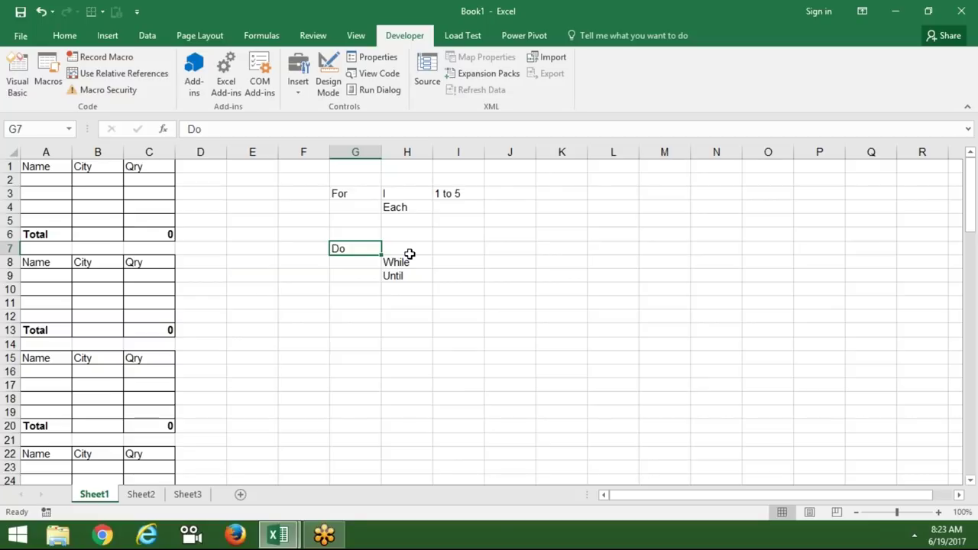
click(561, 152)
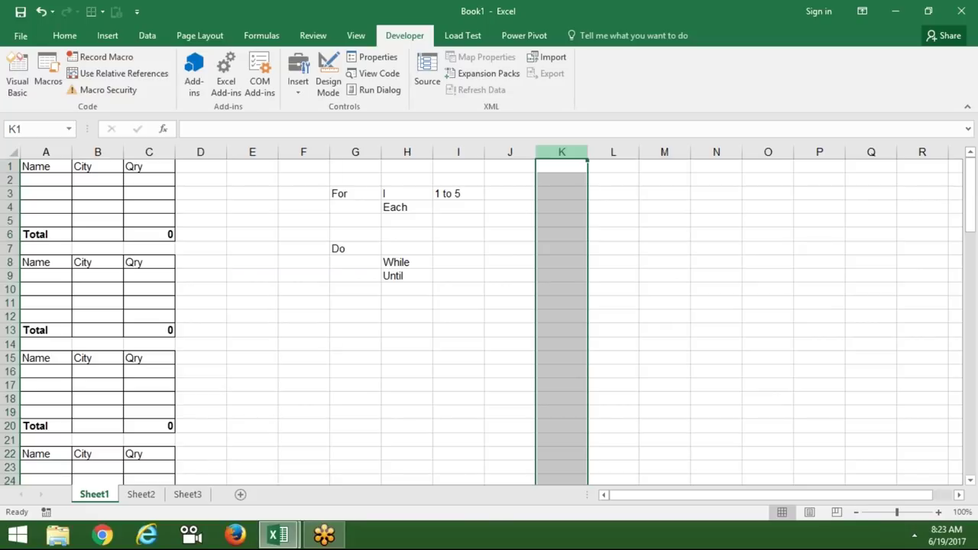
click(510, 220)
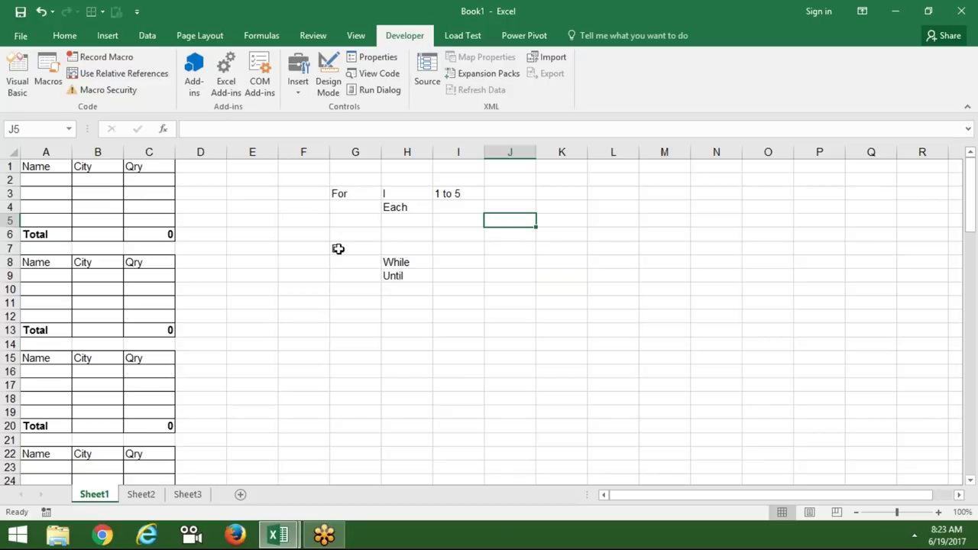
text(Do)
click(381, 258)
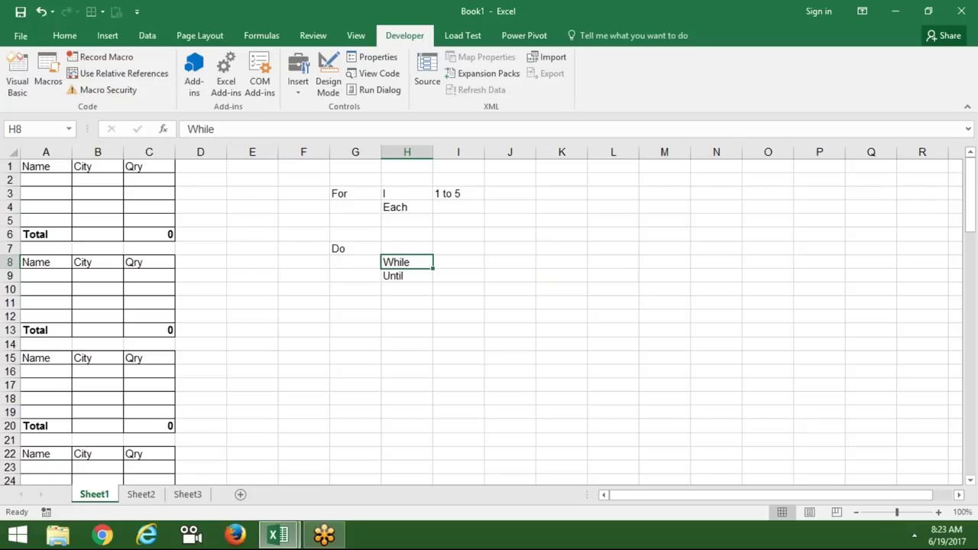
click(389, 275)
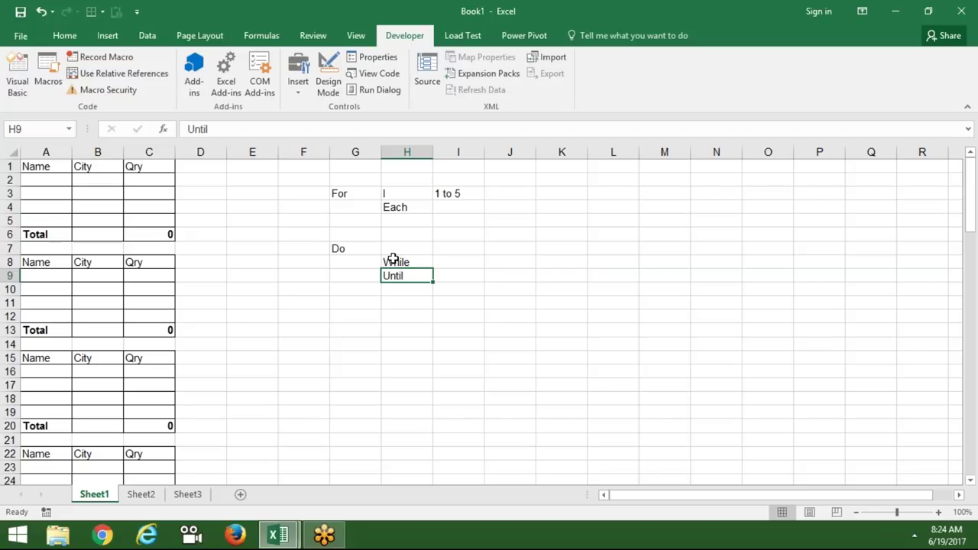
click(391, 260)
click(399, 243)
click(405, 194)
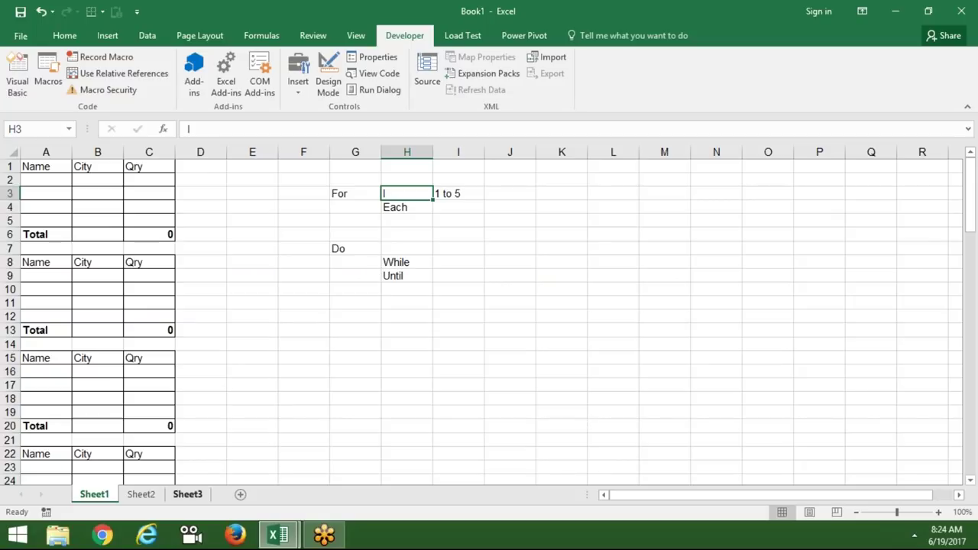
Step: On the empty Sheet2, select A1:A12 for the months, then return to the VBA editor
click(136, 498)
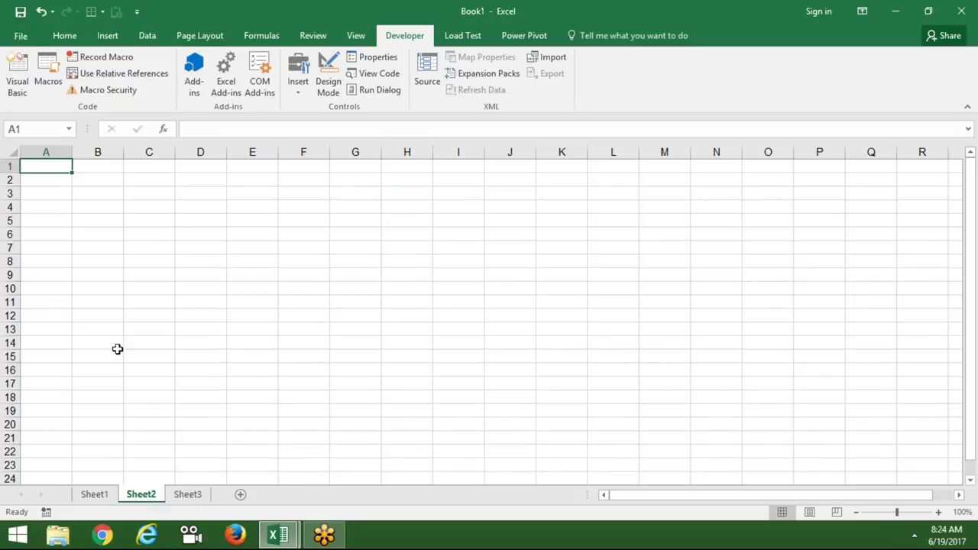
click(133, 301)
drag(133, 301, 124, 277)
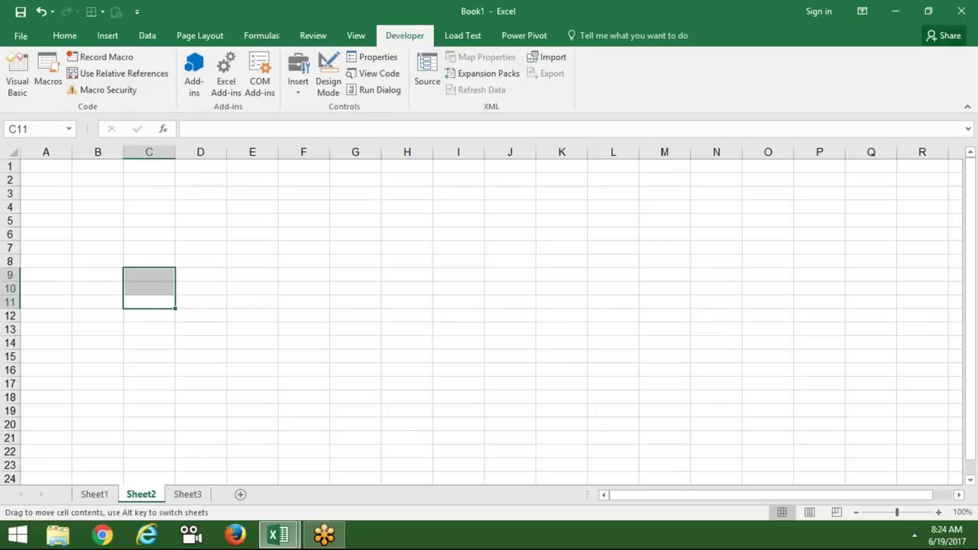
click(97, 220)
drag(43, 166, 48, 216)
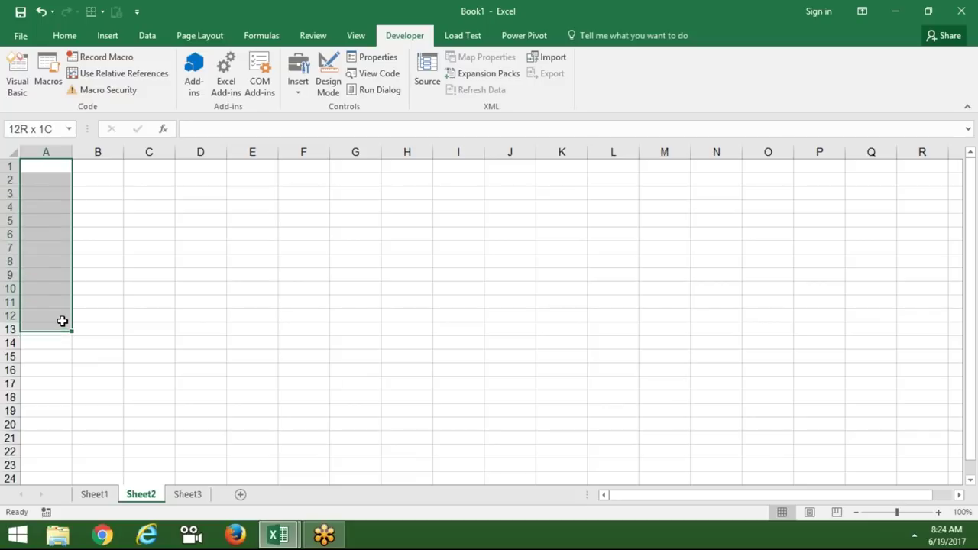
drag(48, 217, 61, 317)
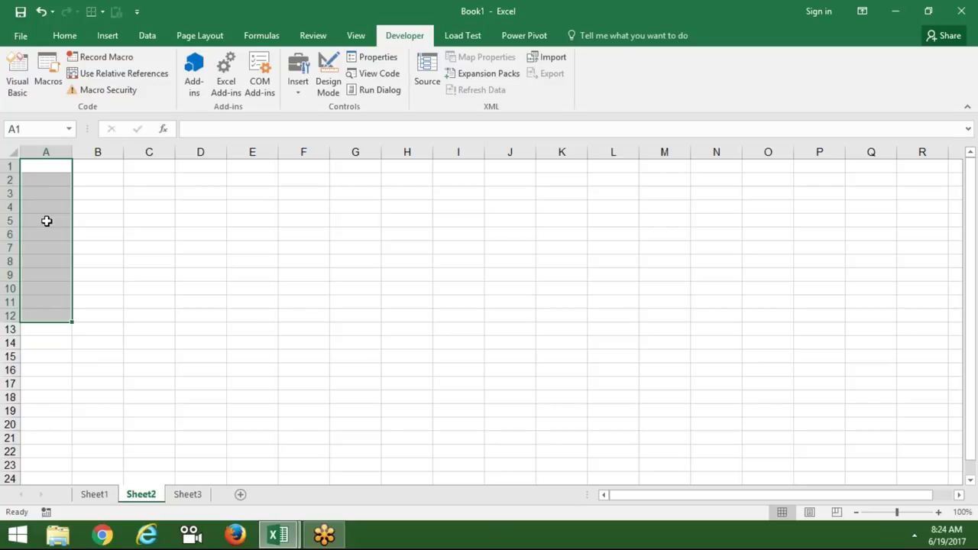
key(alt+Tab)
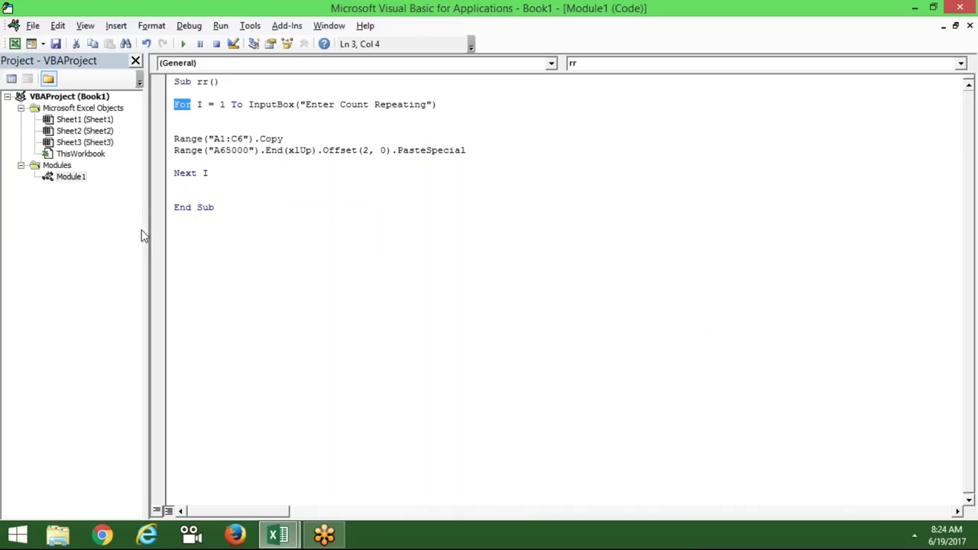
Step: Create Sub m() containing the loop line For i = 1 To 12
click(190, 266)
text(for)
key(BackSpace)
key(BackSpace)
key(BackSpace)
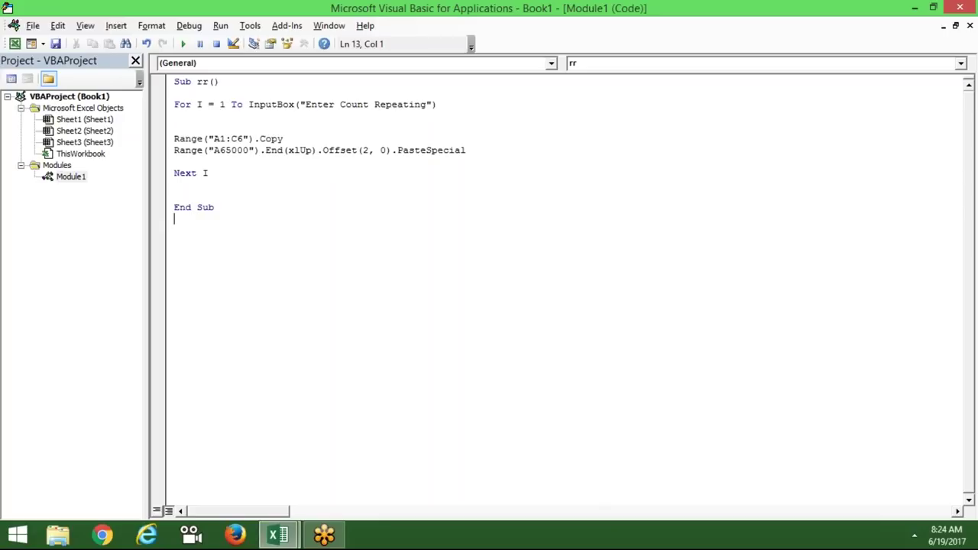
text(sub )
text(m)
text(())
key(Return)
key(Return)
key(Return)
text(for )
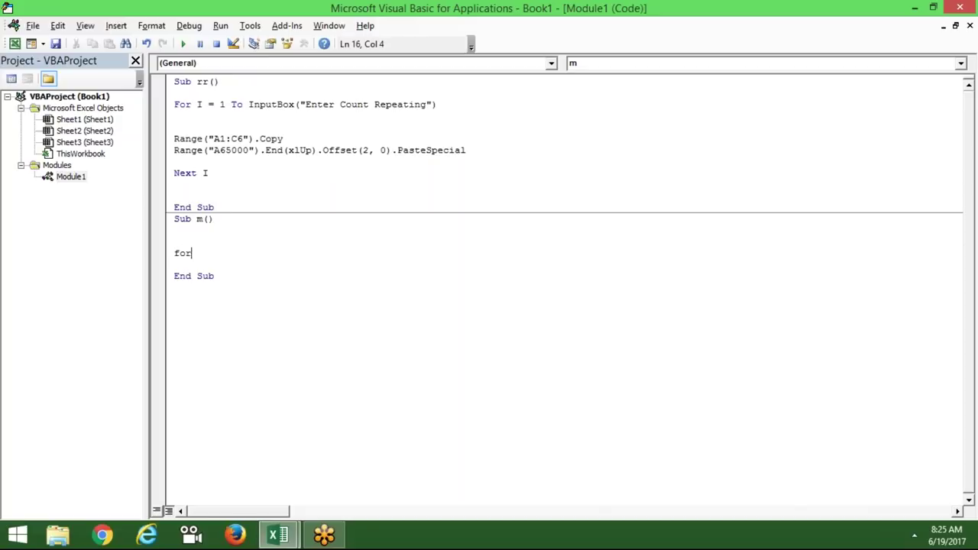
text(i = 1 to 12)
key(Return)
key(Return)
key(Return)
key(Up)
key(alt+Tab)
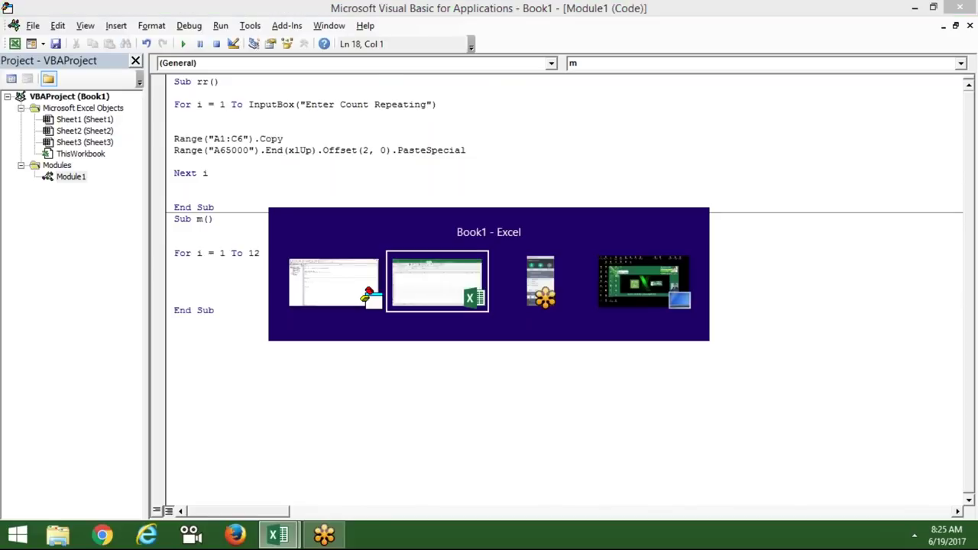
key(alt+Tab)
Step: Write Range("A" & i).Value = MonthName(i, True) in the loop and close it with Next i
text(range)
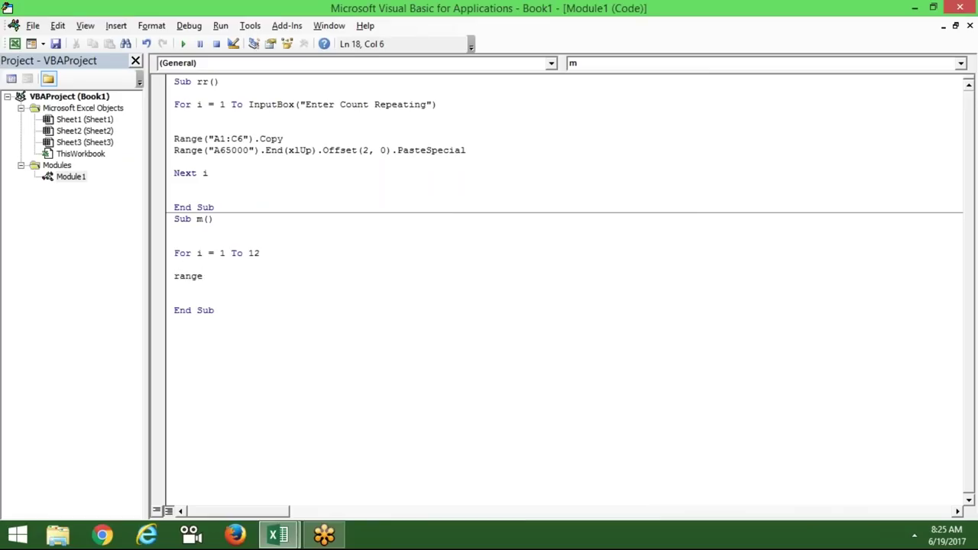
text(("i)
key(BackSpace)
text(i)
key(BackSpace)
text(A)
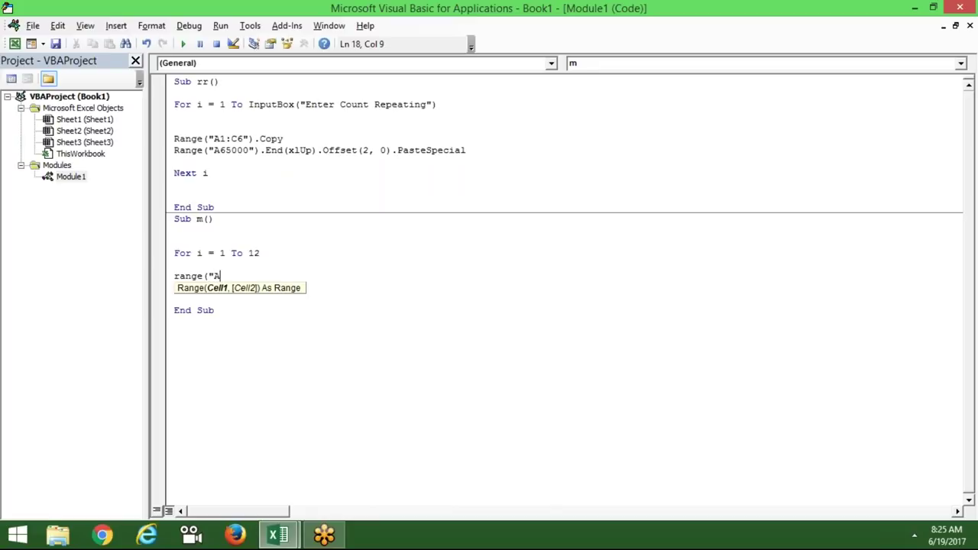
text(" & )
text(i))
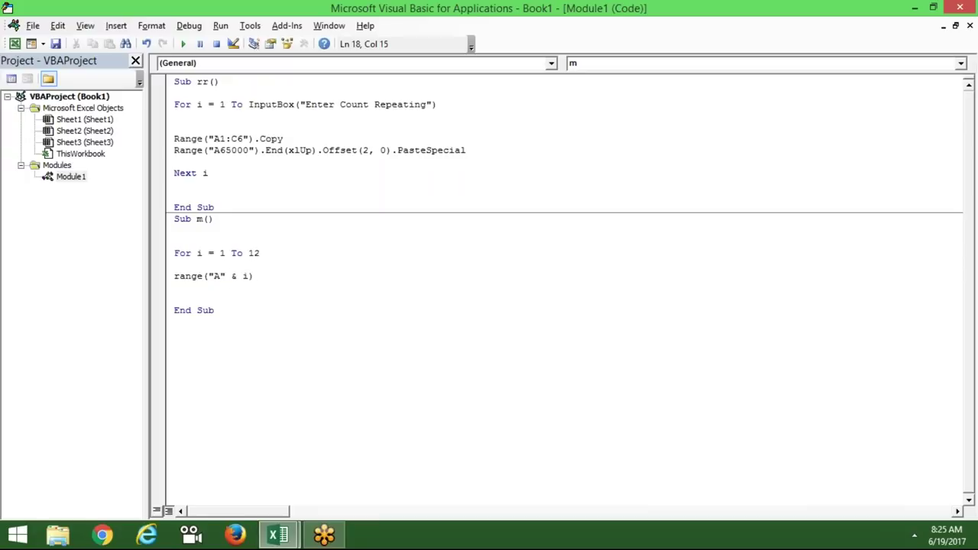
text(.b)
key(BackSpace)
text(v)
key(Down)
key(Tab)
text(monthname(i,)
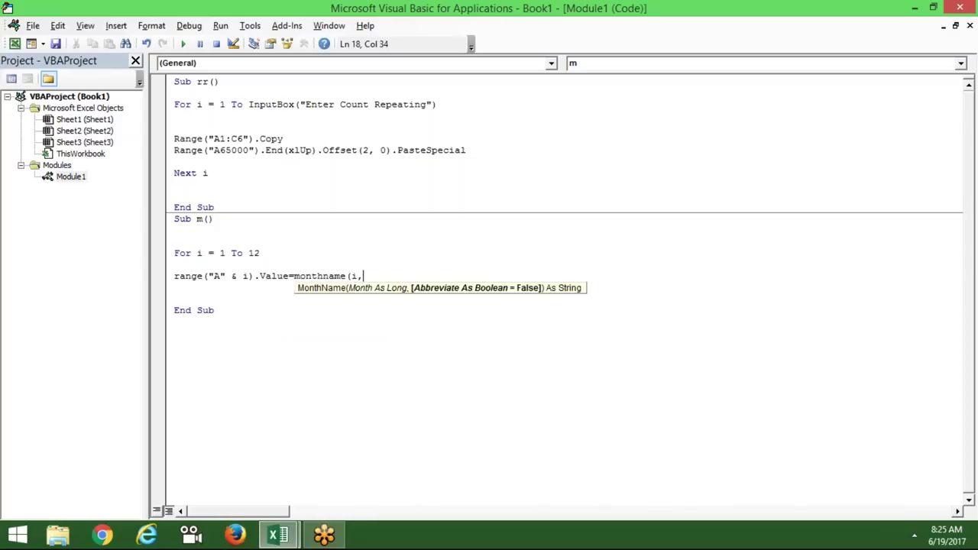
key(Down)
key(Tab)
text())
key(Return)
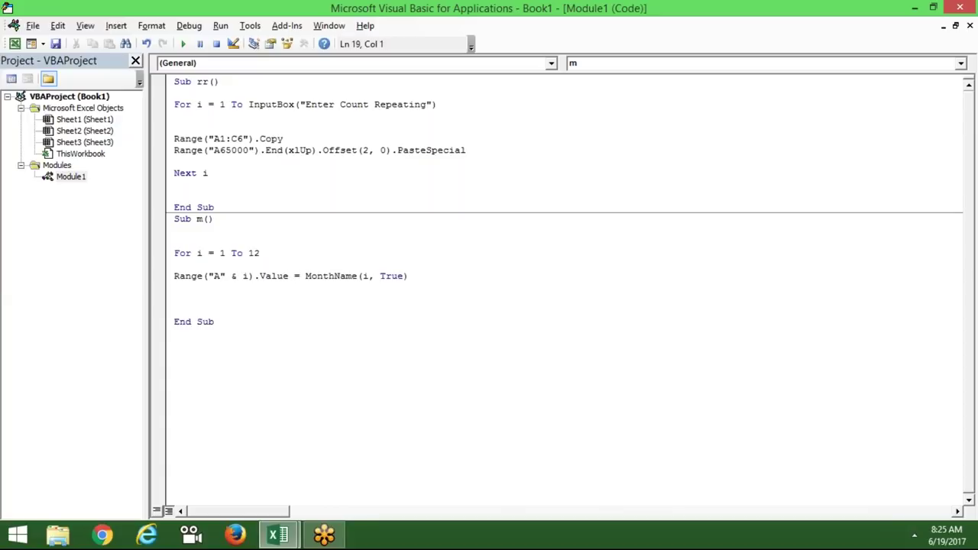
key(Return)
text(next )
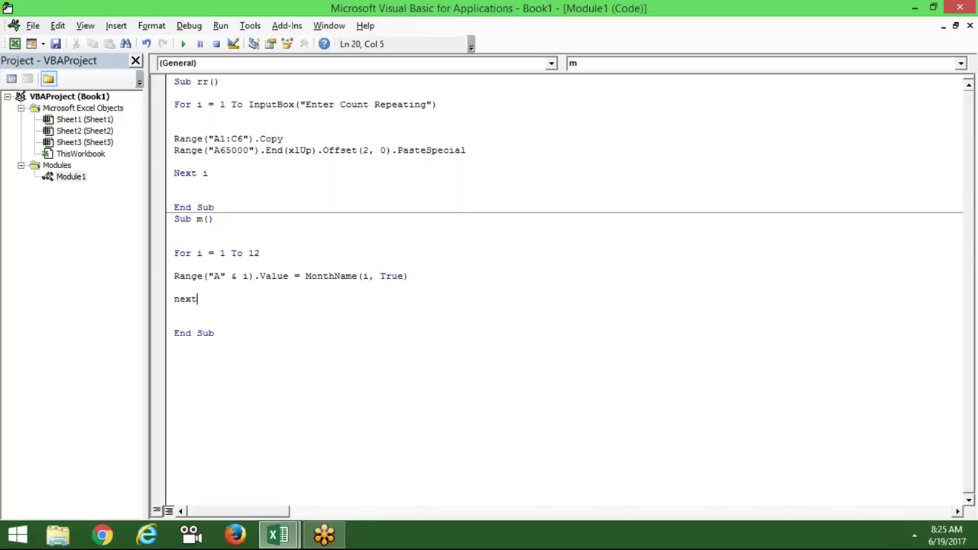
text(i)
Step: Highlight the loop counter i in rr and in m's For, Range and MonthName lines
click(259, 275)
double_click(199, 105)
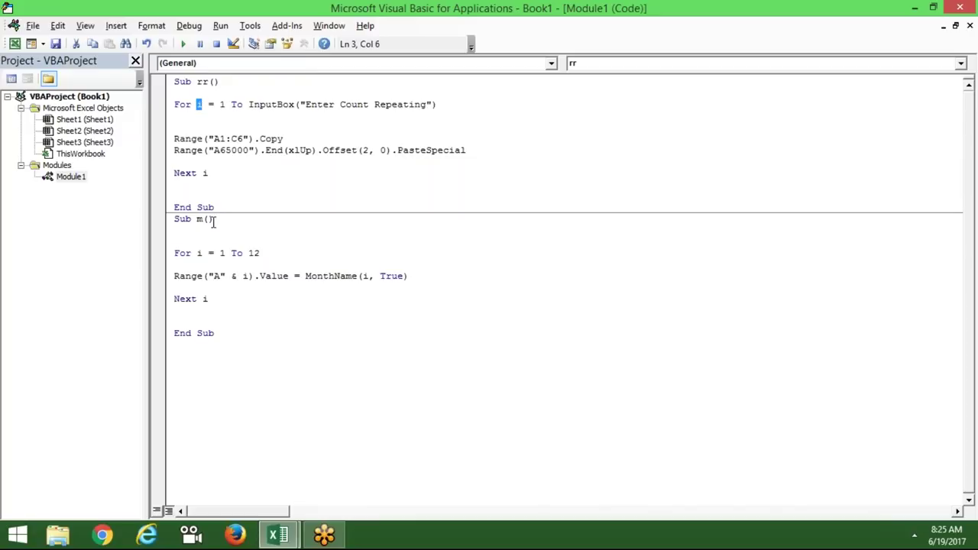
click(253, 273)
double_click(199, 253)
mouse_move(211, 275)
mouse_down()
mouse_move(253, 276)
mouse_move(209, 278)
mouse_up()
click(249, 279)
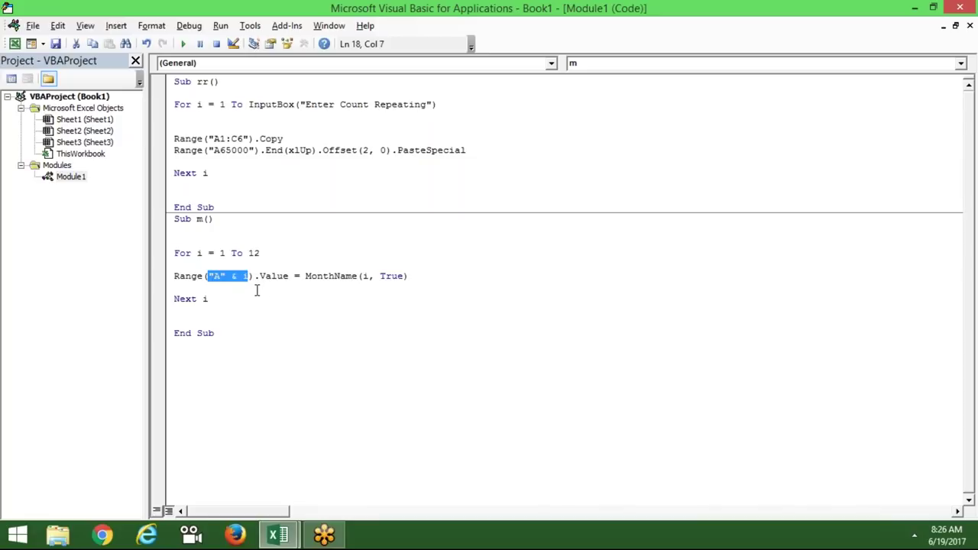
double_click(364, 276)
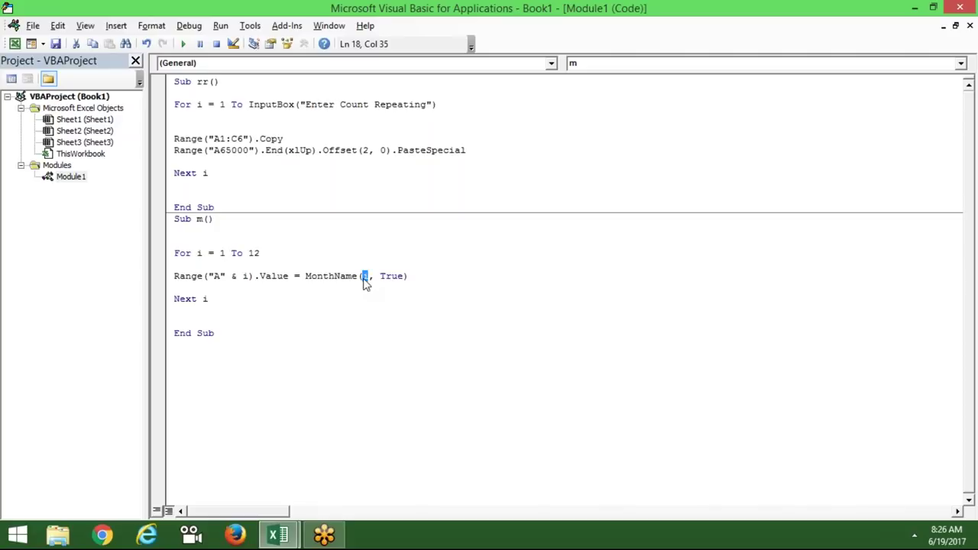
Step: Run macro m and check Jan through Dec in Sheet2's A1:A12
click(182, 47)
key(alt+F11)
key(alt+Tab)
double_click(199, 253)
double_click(246, 276)
click(221, 348)
key(alt+F11)
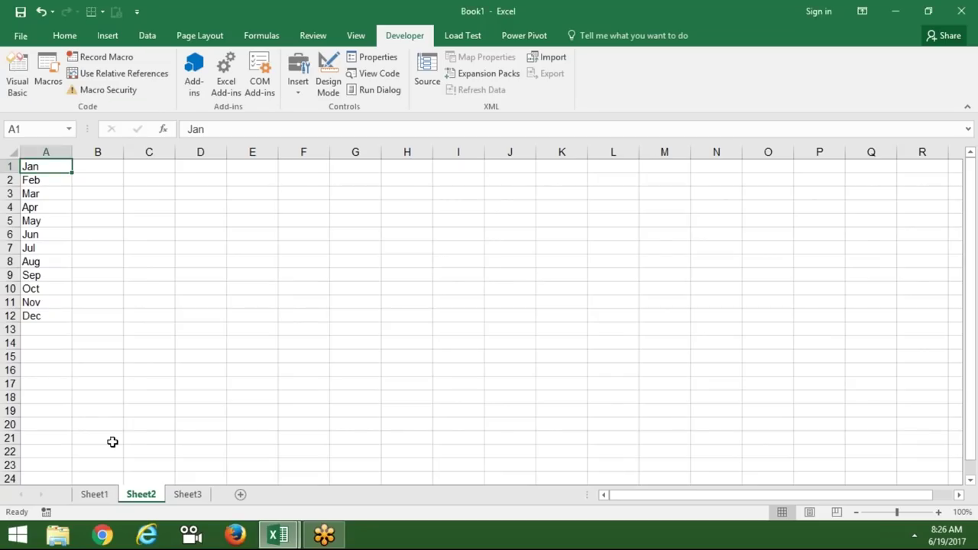
Step: Head D1 Sales and fill D2:D23 with =RANDBETWEEN(10,90)
click(203, 166)
text(SAI)
text(es)
key(Return)
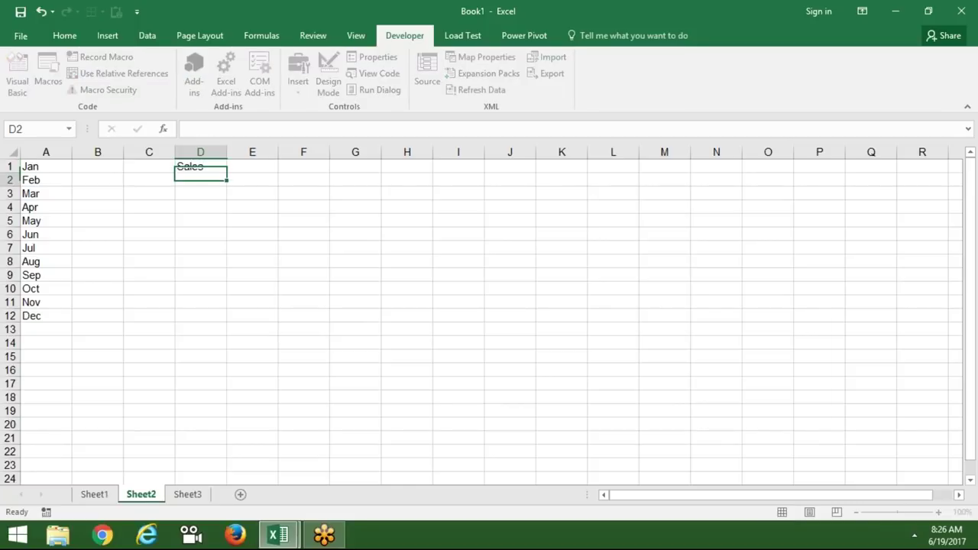
text(=ra)
key(Down)
key(Down)
key(Tab)
text(10,90)
key(Return)
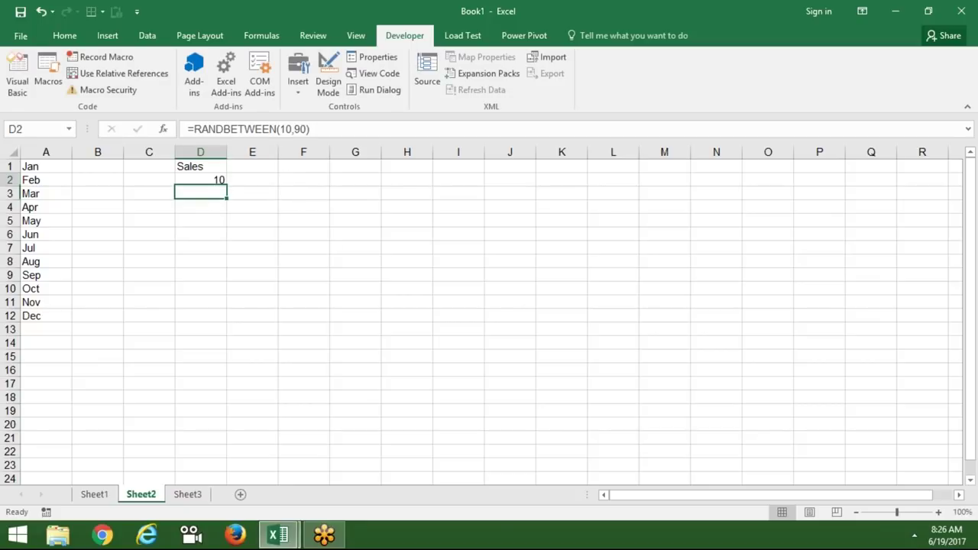
drag(226, 187, 226, 472)
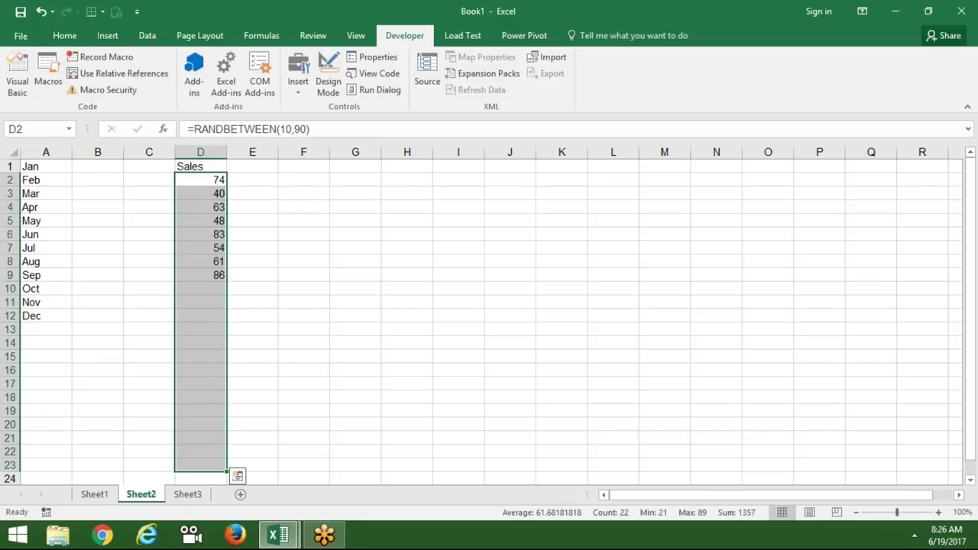
Step: Paste D2:D23 back as fixed values and head column E with INC
key(ctrl+c)
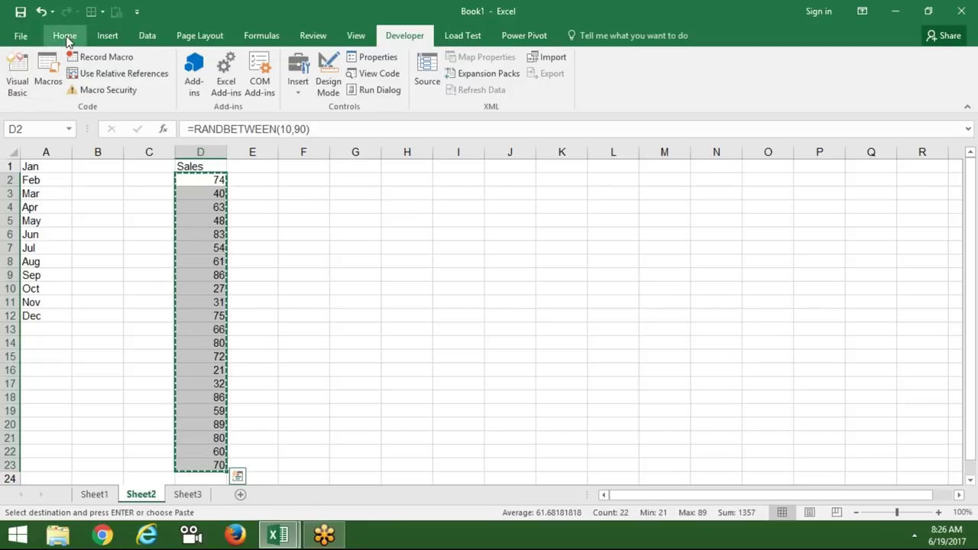
click(65, 36)
click(18, 91)
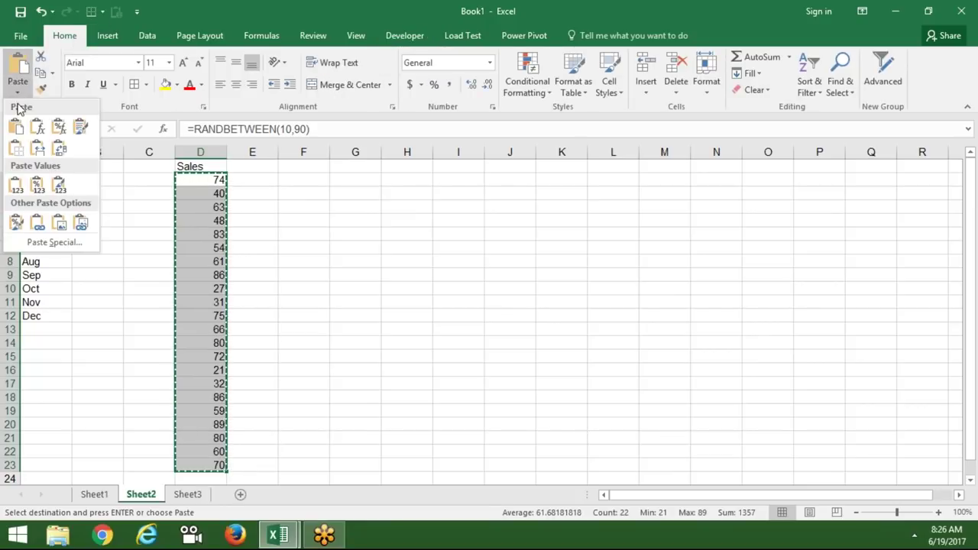
click(16, 184)
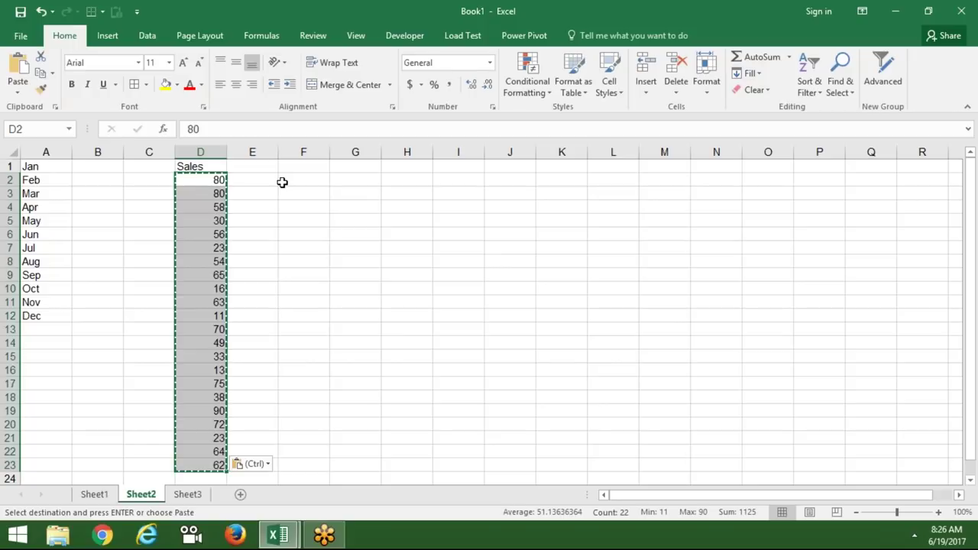
key(Escape)
click(265, 165)
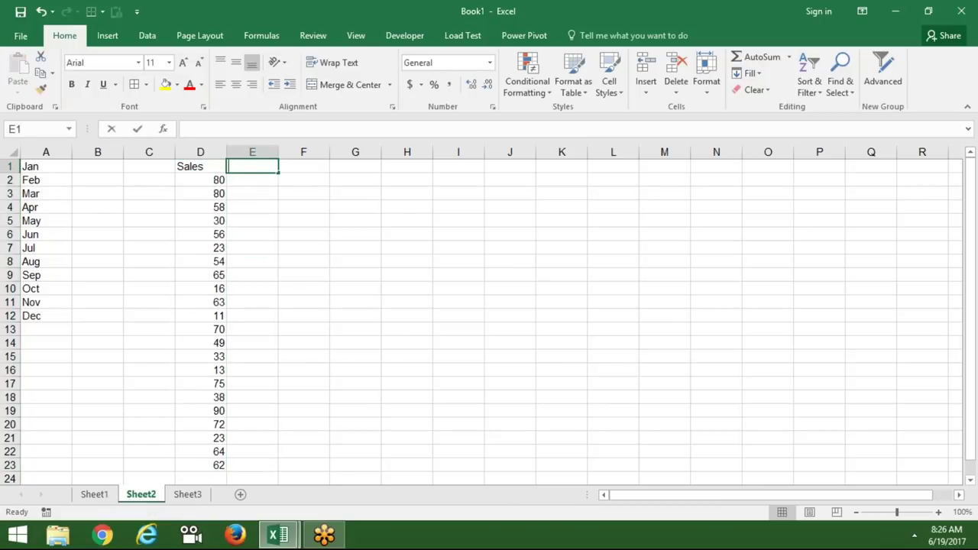
text(INC)
key(alt+F11)
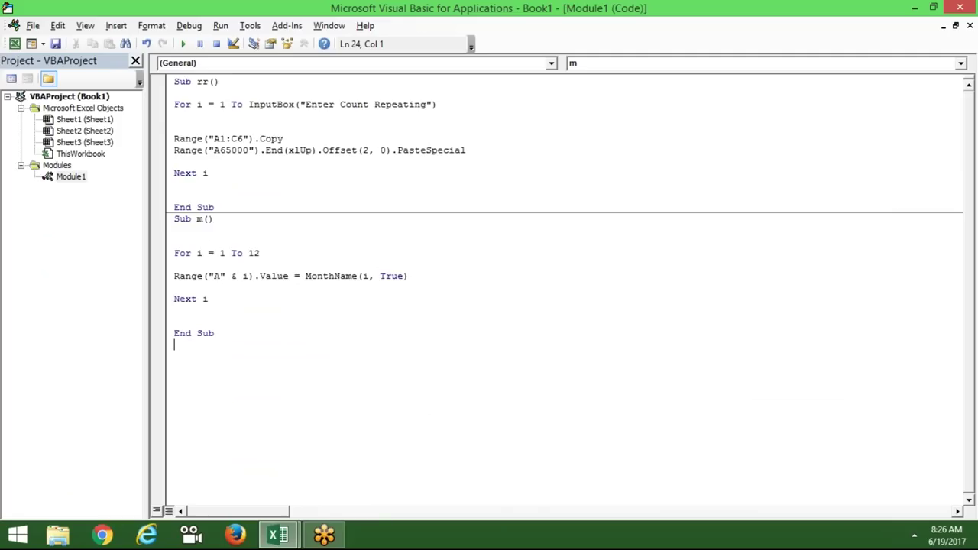
Step: Create a new Sub inc() procedure below the existing macros, fixing the 'sun' typo
key(Return)
text(sun i)
text(nc())
key(Left)
key(Left)
key(Left)
key(Left)
key(Left)
key(Left)
key(Left)
key(Delete)
text(b)
key(Right)
key(Right)
key(Right)
key(Right)
key(Right)
key(Right)
key(Return)
key(Return)
key(Return)
key(Return)
key(Return)
Step: Begin the For i = 2 To loop, checking in Excel that Sales ends at row 23
key(Up)
key(Up)
text(for)
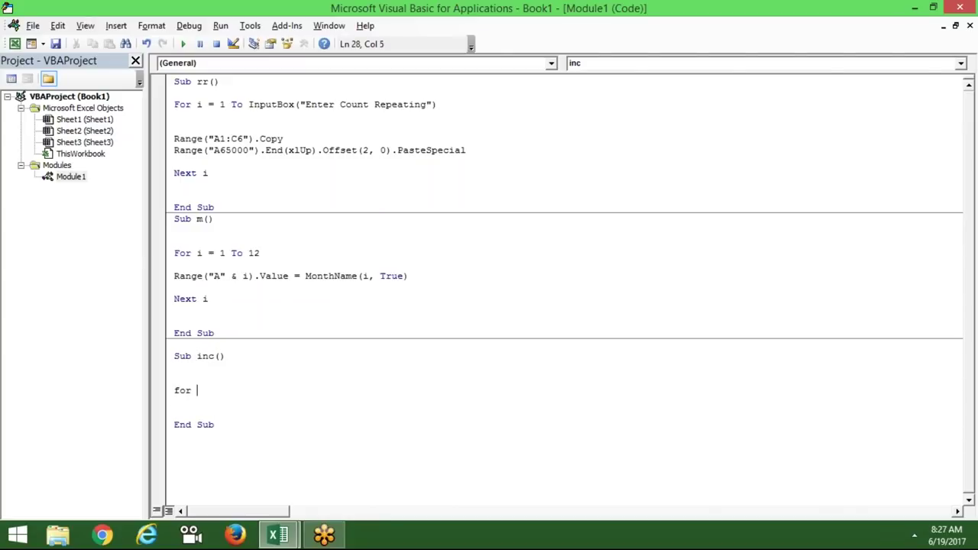
text(=)
text(2 to)
key(alt+Tab)
click(216, 463)
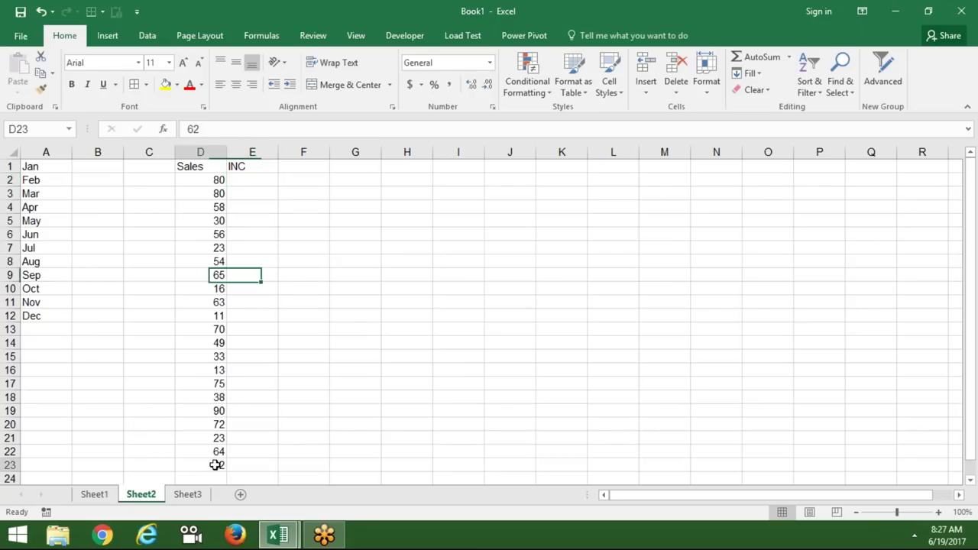
key(Right)
key(alt+Tab)
Step: Finish the loop header For i = 2 To 23 and open a blank line inside the loop
text(23)
key(Return)
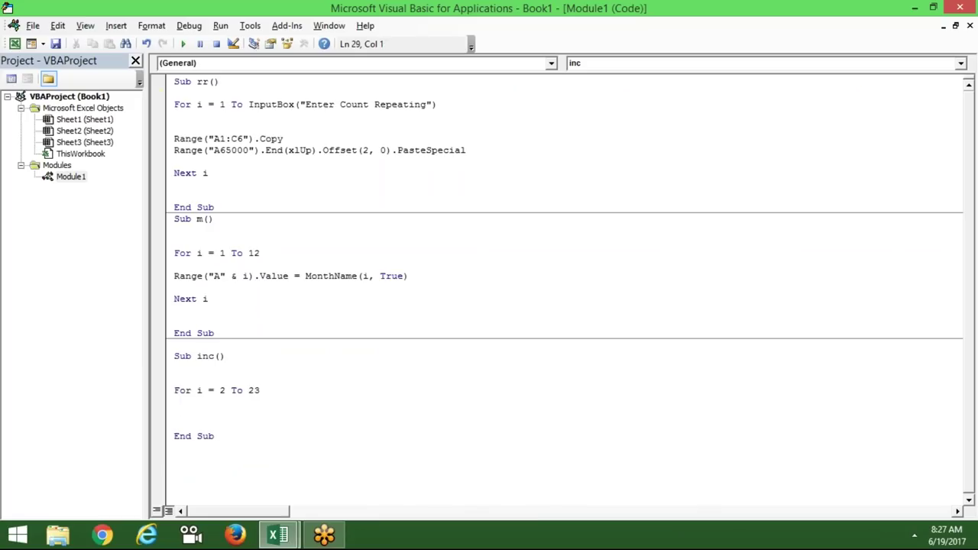
double_click(311, 150)
click(171, 402)
key(Return)
key(Return)
Step: Write the condition If Range("D" & i).Value > 50 Then, checking Sales in D2
text(If)
key(alt+F11)
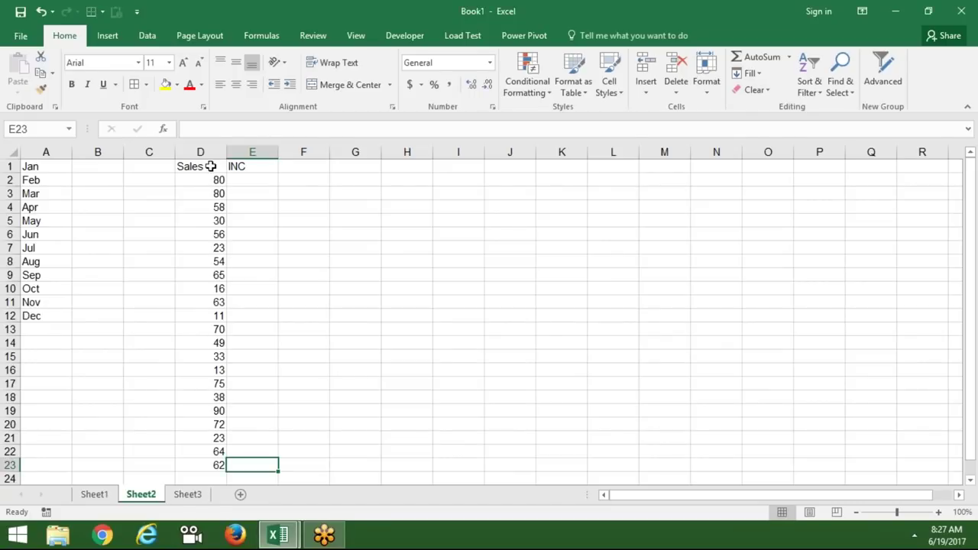
click(212, 179)
key(alt+Tab)
text(range("D" &)
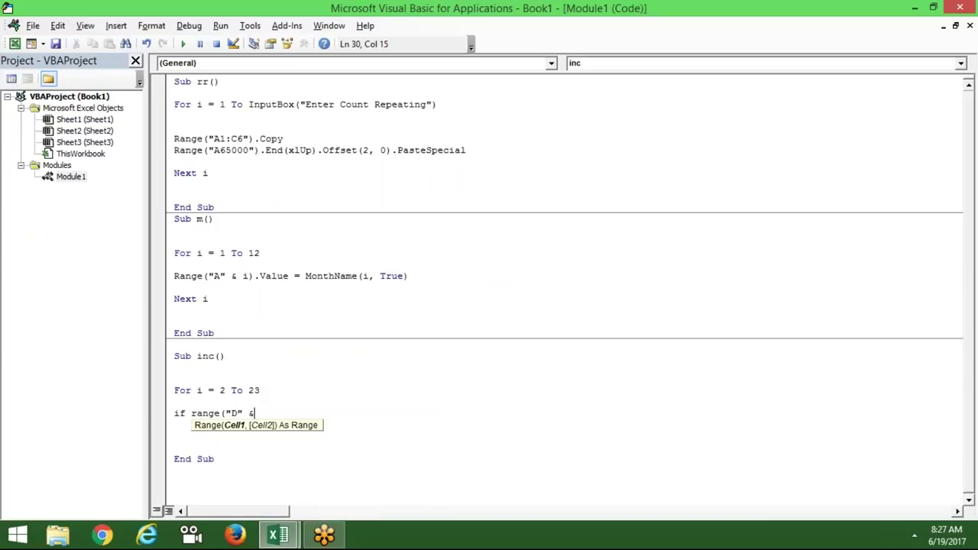
text(i))
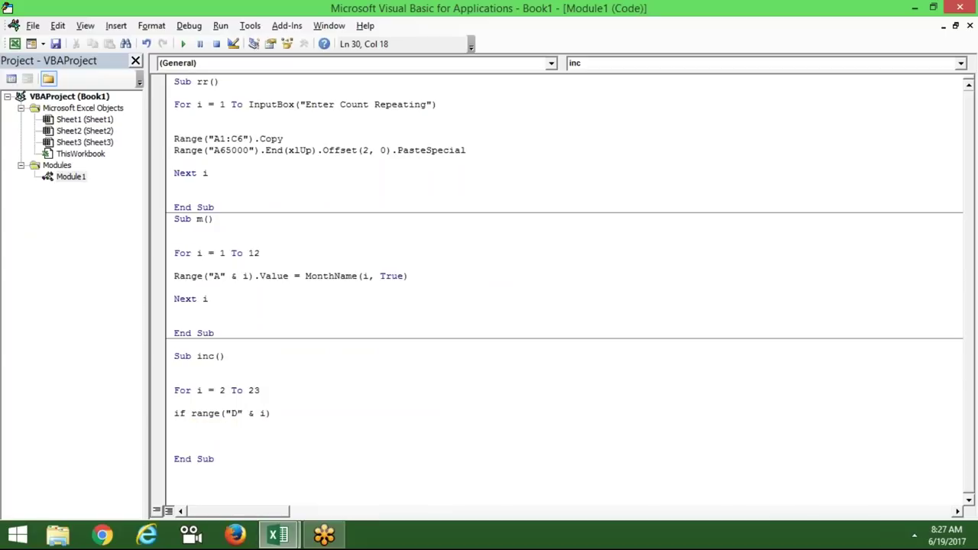
text(.valu)
key(Tab)
text(=)
key(BackSpace)
text(>50 then)
key(Return)
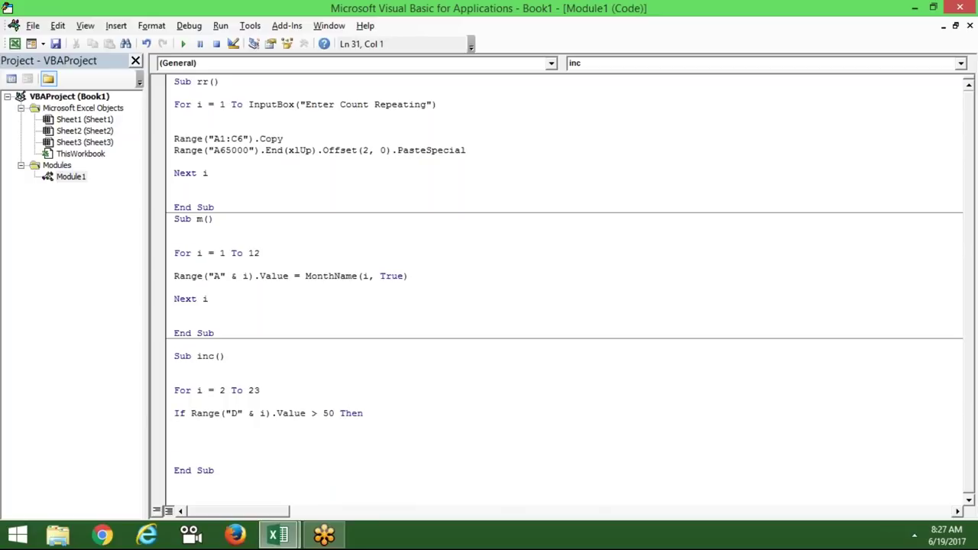
Step: Add Range("E" & i).Value = 500, then close the block with End If and Next i
text(range(")
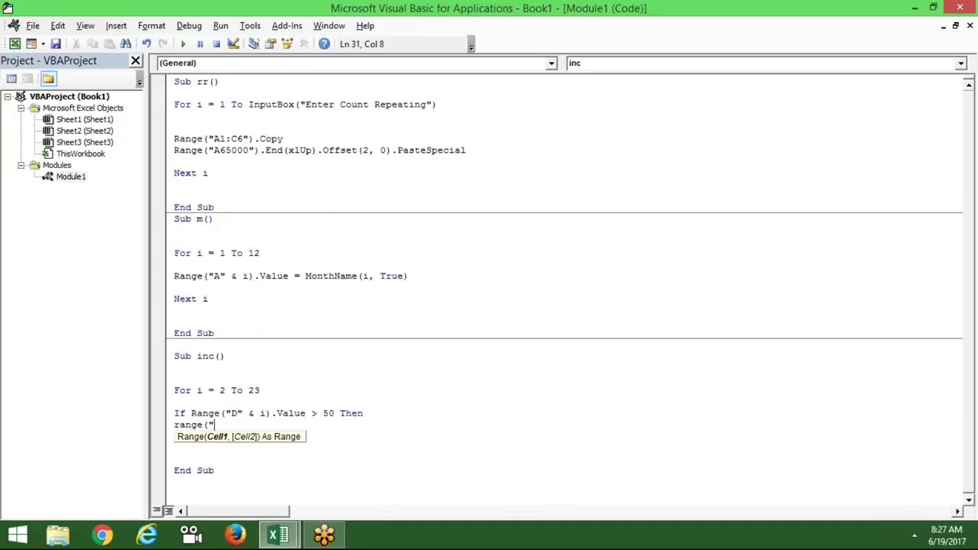
text(E" )
text(&)
text(i)
text().v)
key(Down)
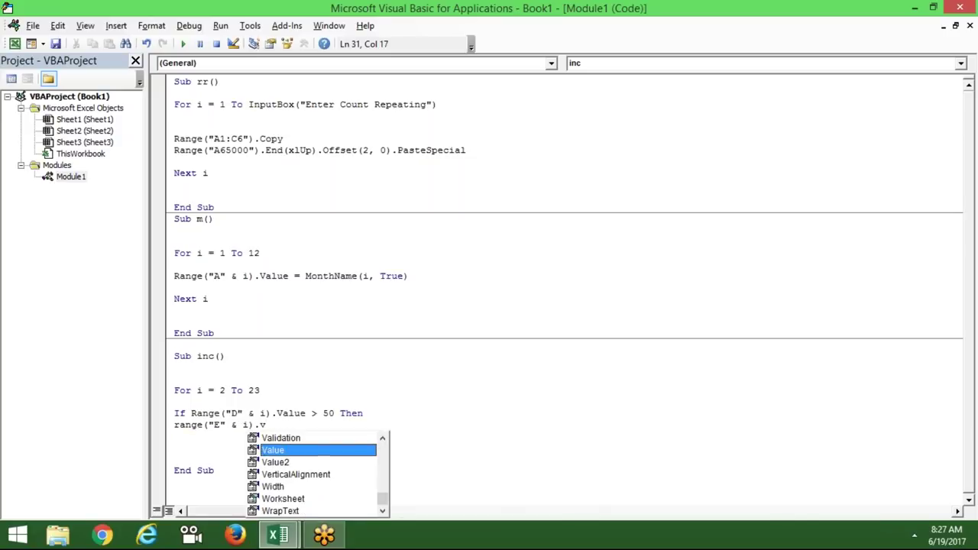
key(Tab)
text(= 500)
key(Return)
text(end if)
key(Return)
key(Return)
key(Return)
text(next i)
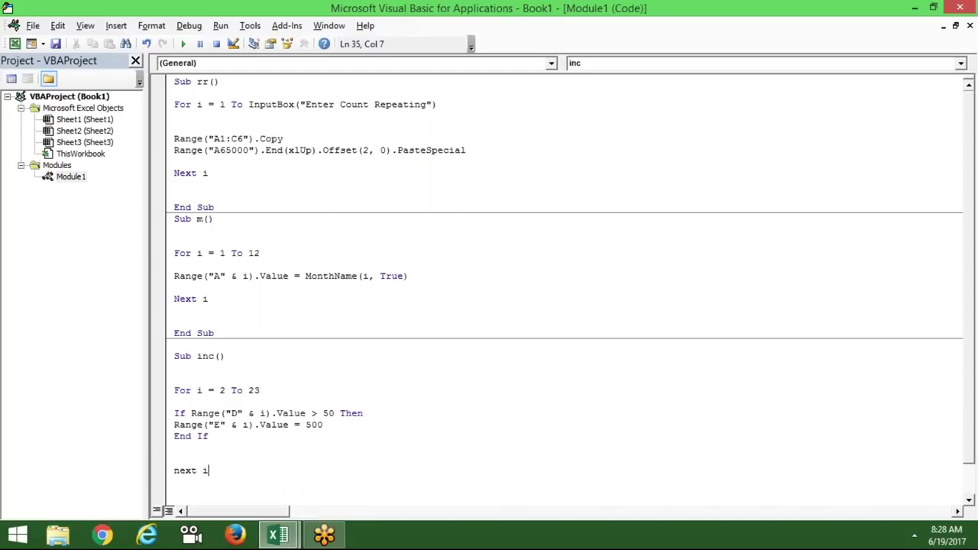
key(Up)
Step: Compare the loop start value 2 with the month macro's loop and the month names in A1:A12
click(218, 391)
double_click(220, 390)
double_click(202, 256)
key(alt+Tab)
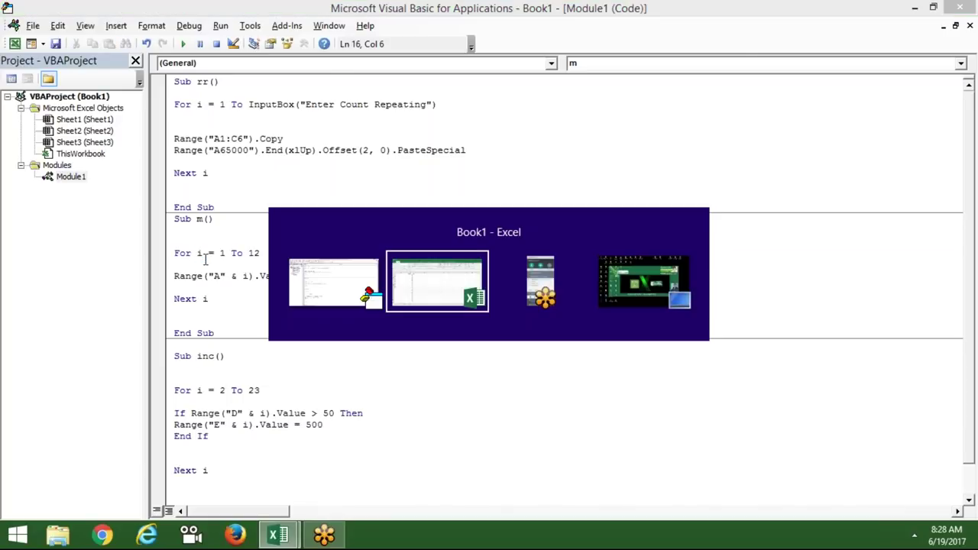
drag(48, 167, 32, 308)
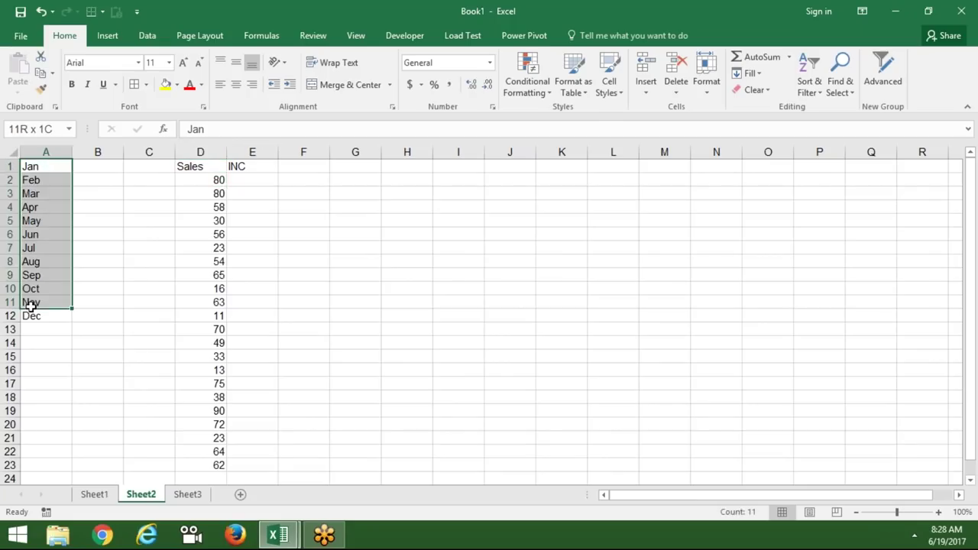
key(alt+Tab)
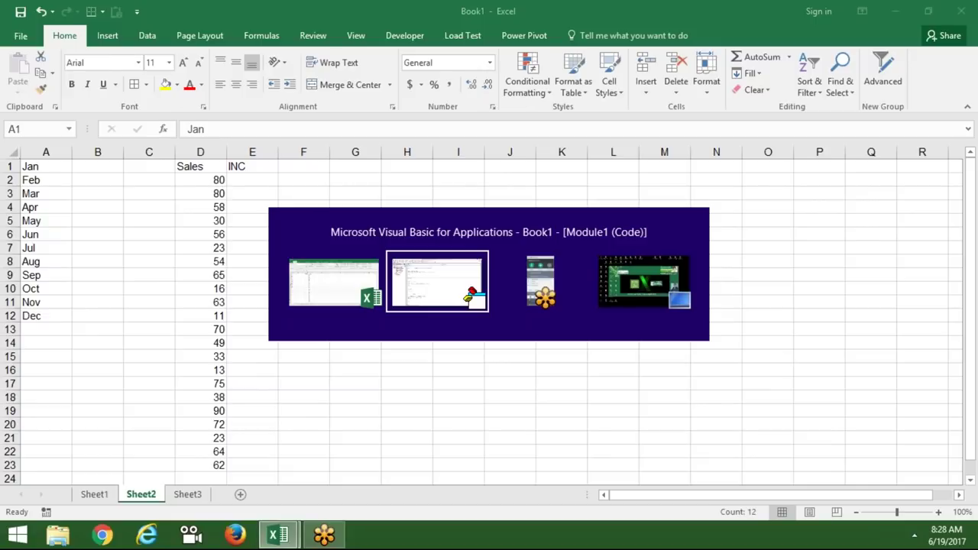
Step: Check the Sales heading in D1 and select the Sales figures D2 to D23
double_click(222, 390)
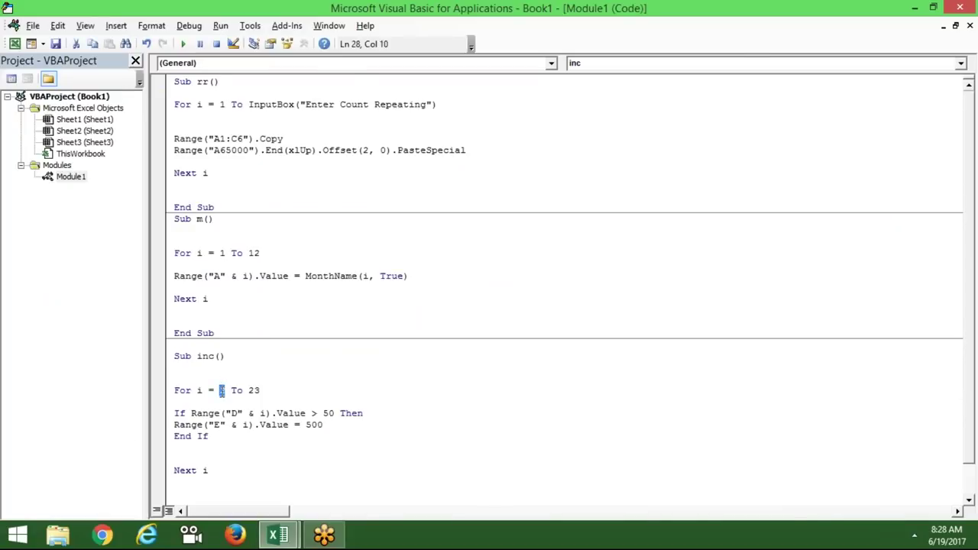
key(alt+Tab)
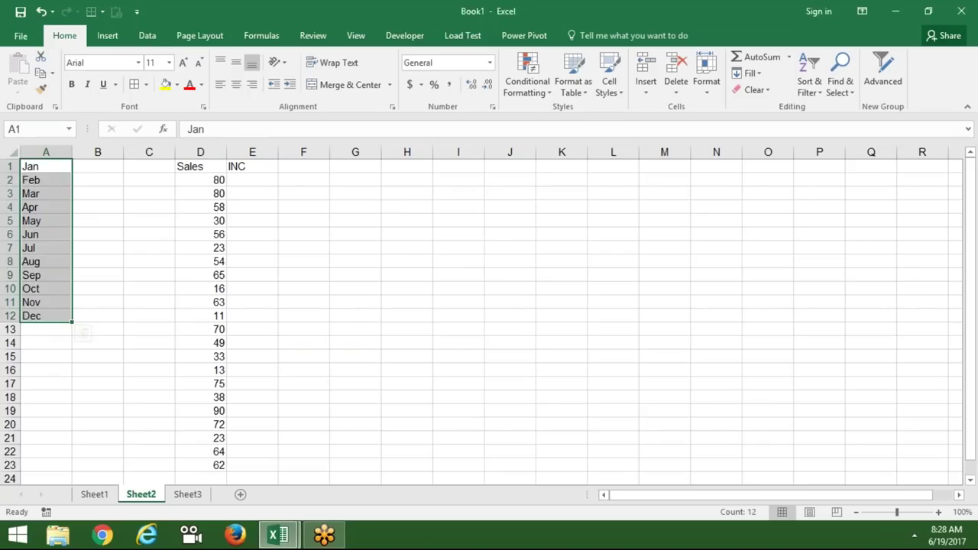
click(201, 165)
key(alt+Tab)
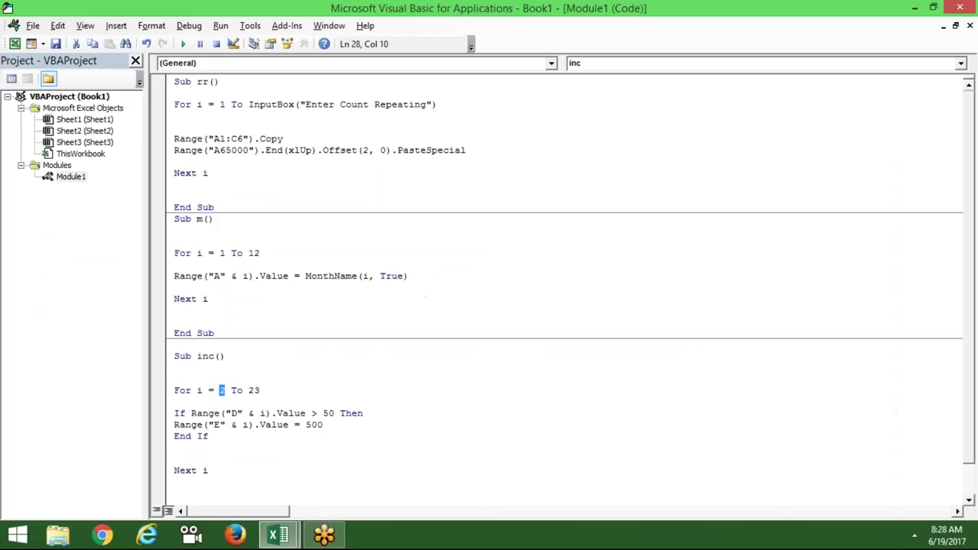
click(265, 414)
key(alt+Tab)
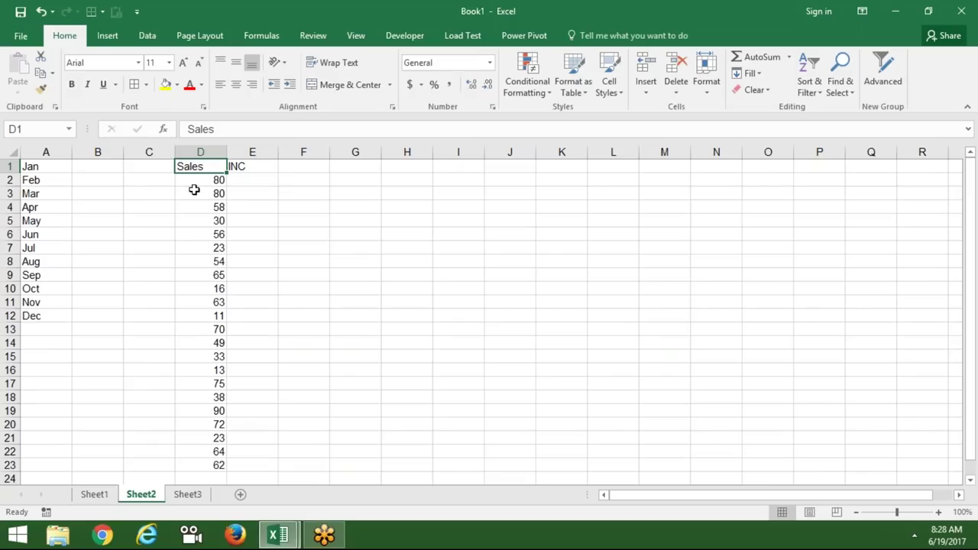
click(194, 177)
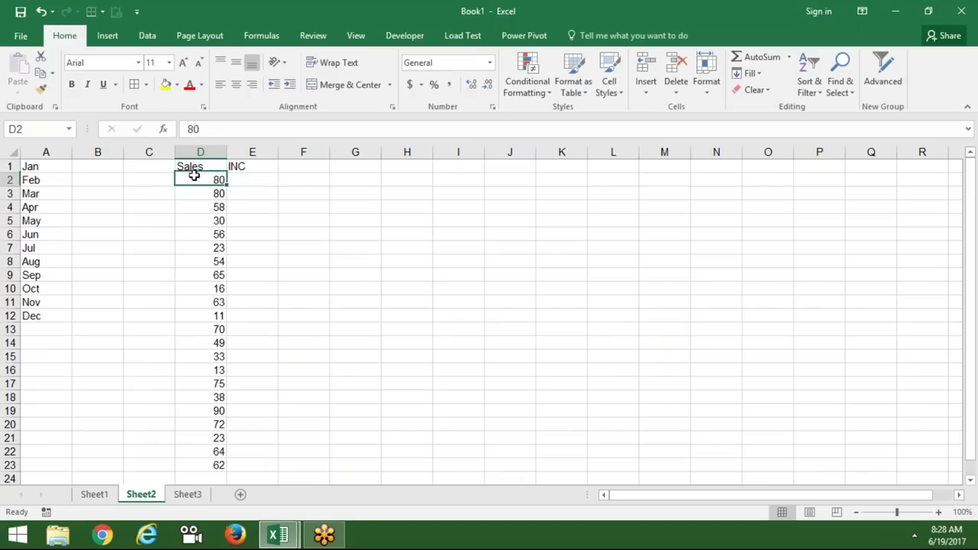
shift+click(217, 465)
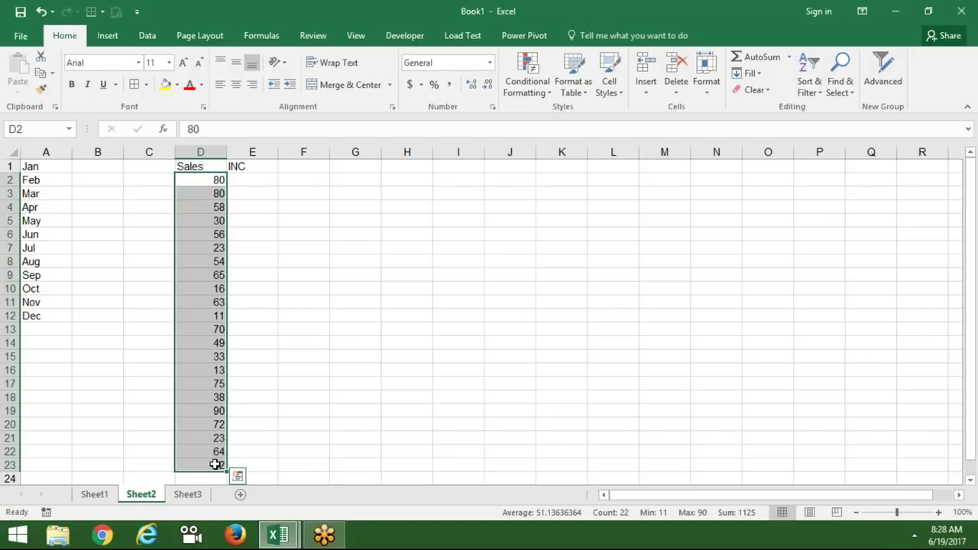
key(alt+Tab)
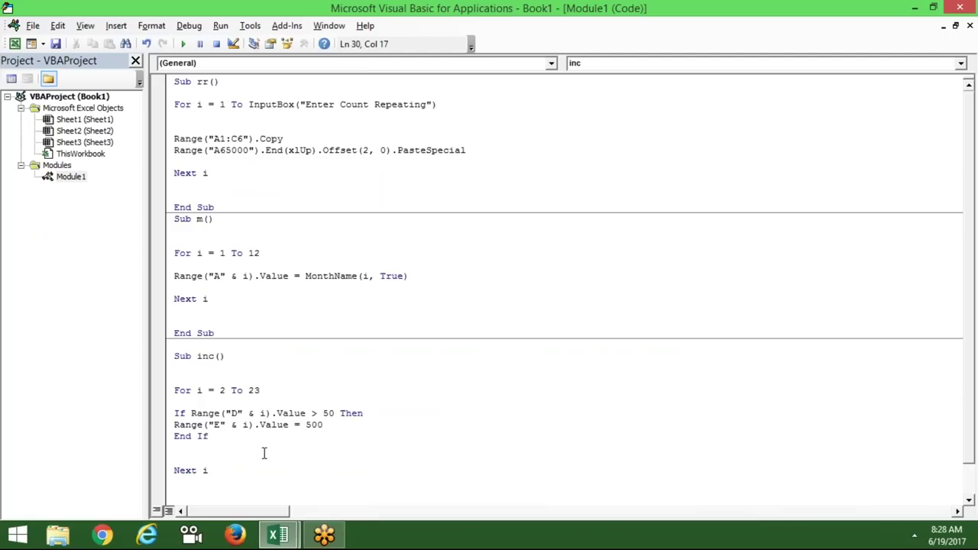
Step: Run Sub inc and check the INC results in column E down to E23
click(243, 400)
click(184, 44)
key(alt+F11)
mouse_move(273, 181)
mouse_down()
mouse_move(251, 425)
mouse_move(255, 398)
mouse_up()
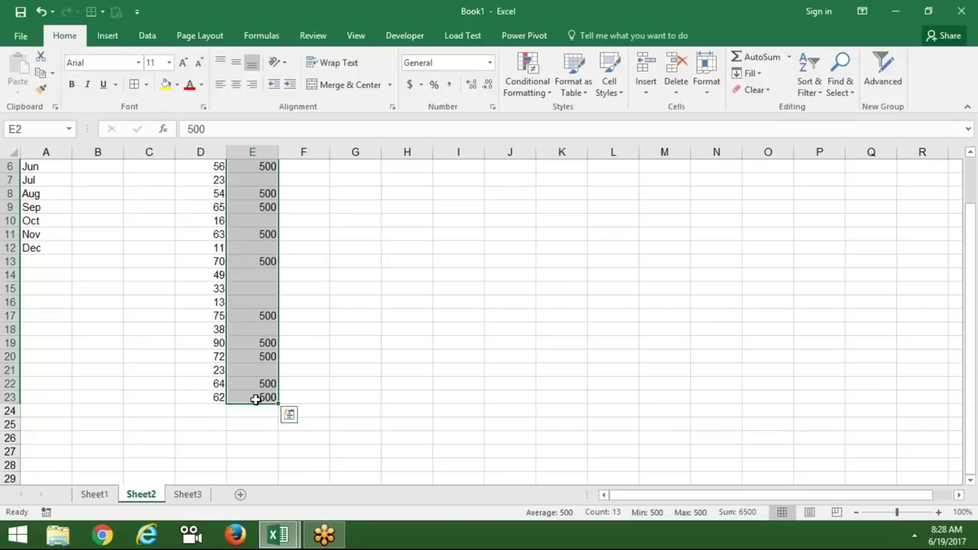
click(255, 399)
Step: Compare the column E results against the Sales values in column D
key(Up)
key(Up)
key(Up)
key(Up)
key(Up)
key(Up)
key(Up)
key(Right)
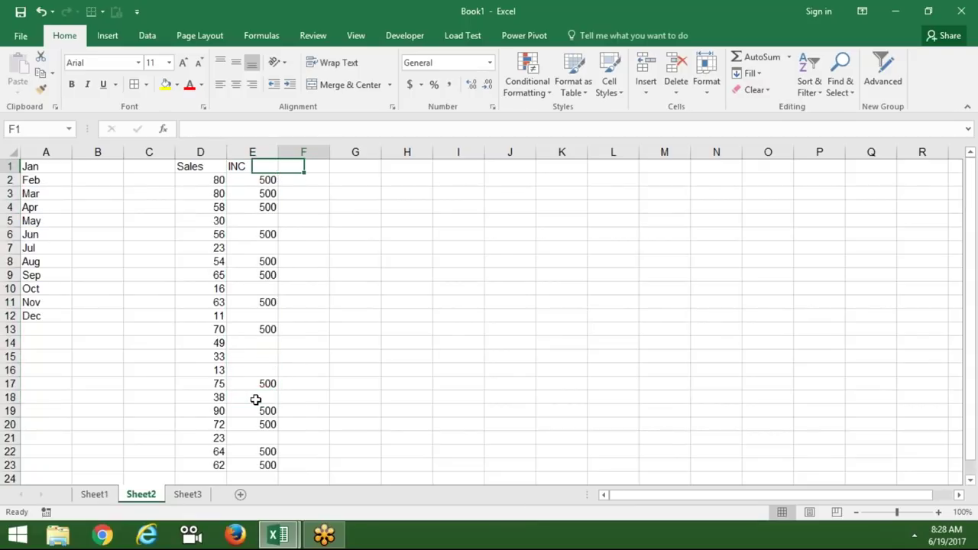
key(alt+Tab)
key(alt+Tab)
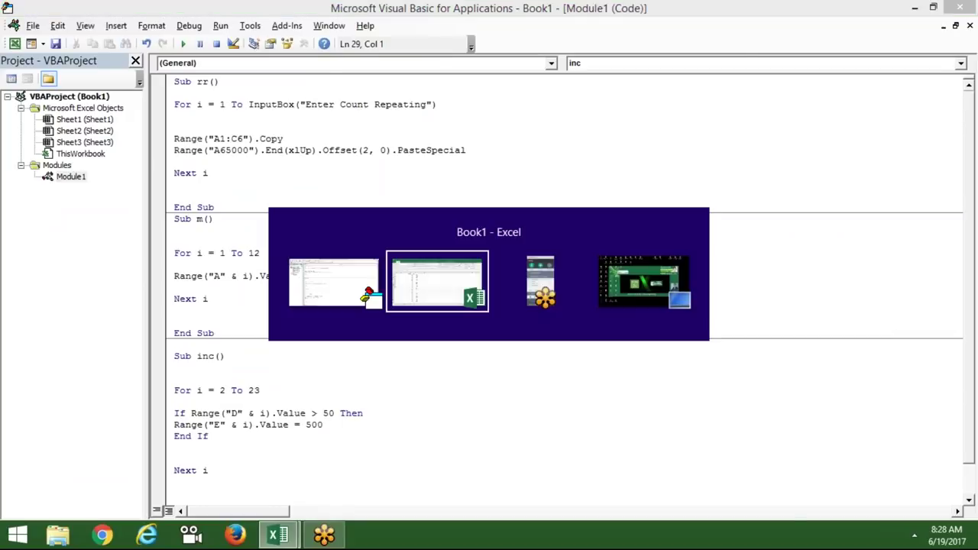
key(Left)
key(Left)
key(Down)
key(Down)
key(Down)
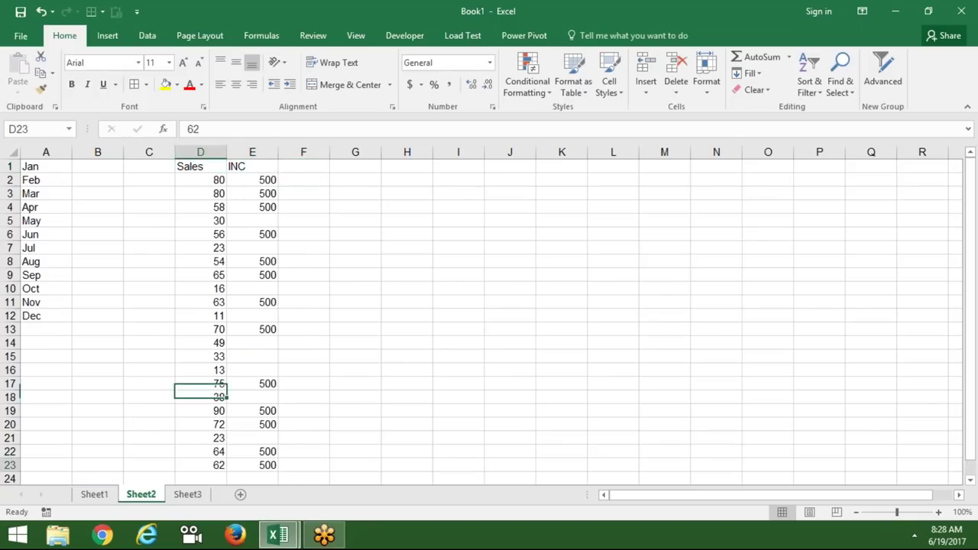
key(Down)
key(Down)
key(Down)
key(Down)
key(Up)
key(alt+Tab)
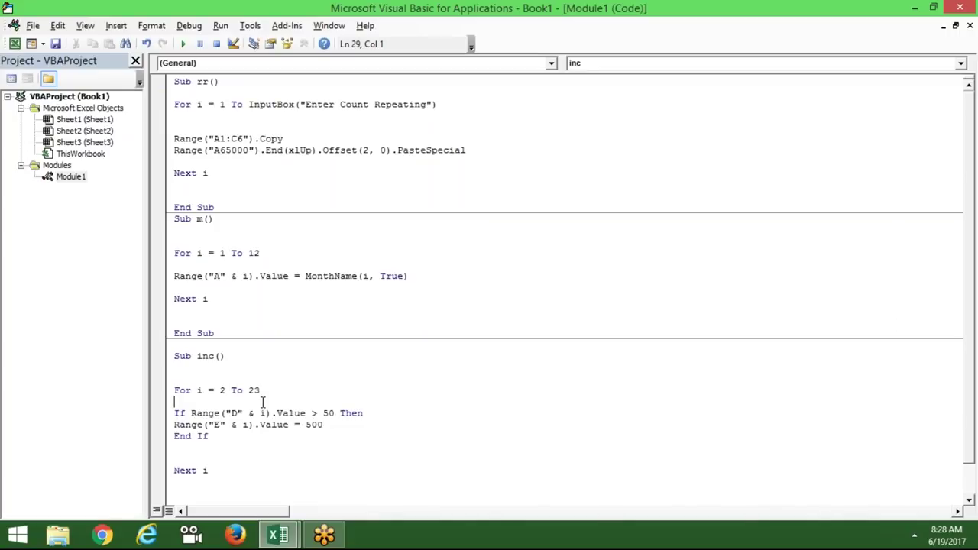
Step: Replace the loop's end value 23 with Range("D65000").End(xlUp).Row
click(267, 391)
key(BackSpace)
key(BackSpace)
text(range("D65000"))
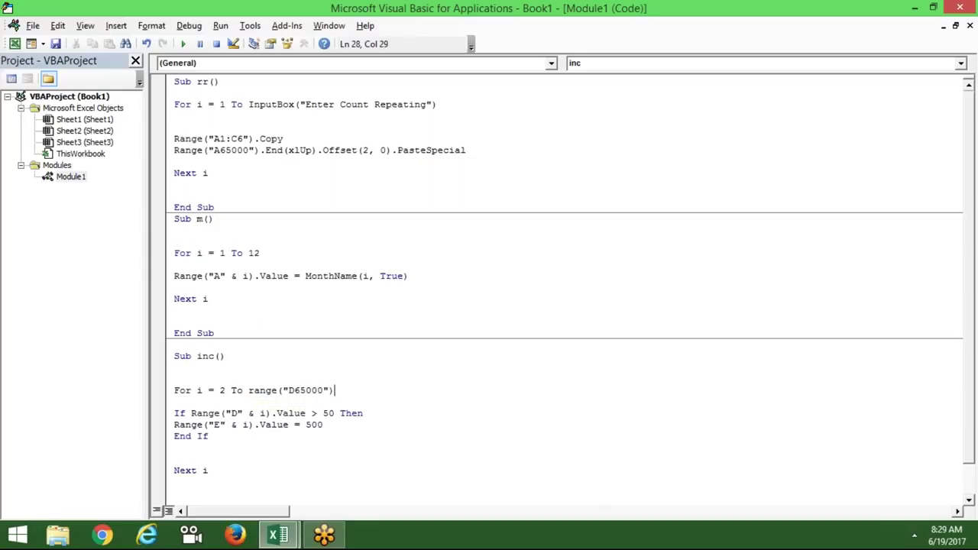
text(.end)
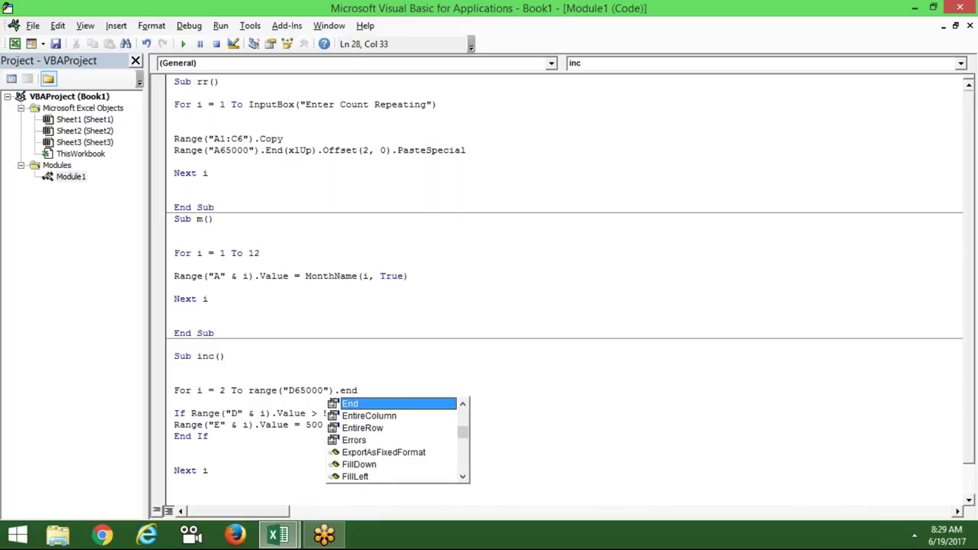
key(Tab)
text(()
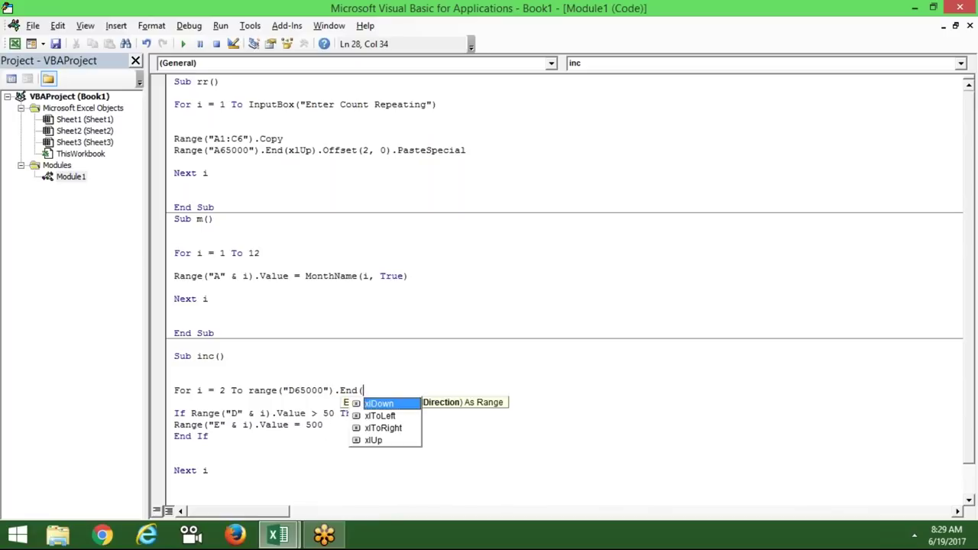
key(Down)
key(Down)
key(Down)
key(Tab)
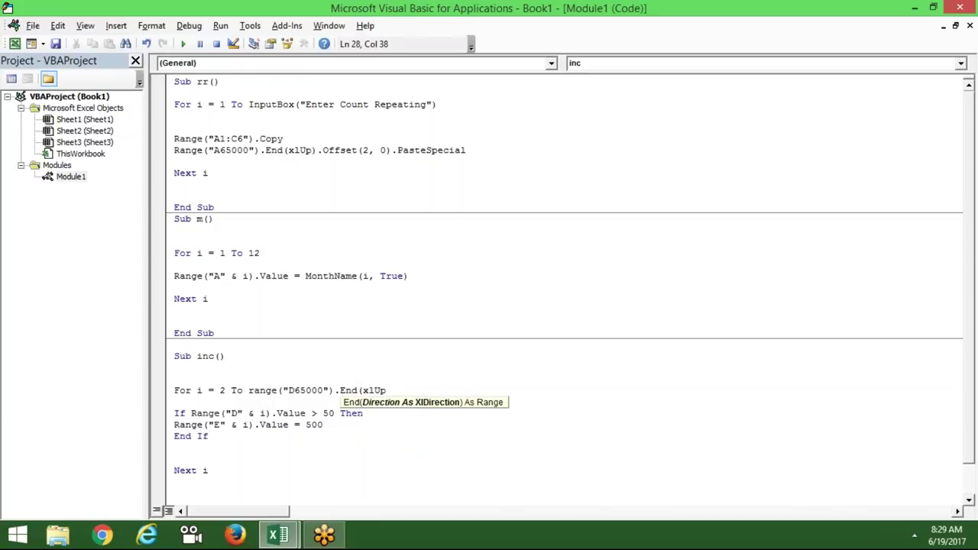
text())
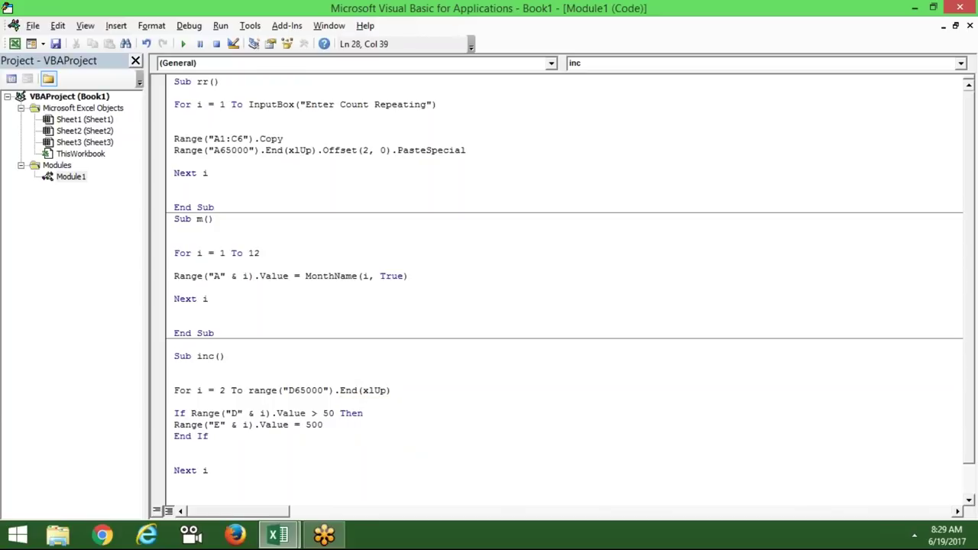
text(.row)
key(Tab)
click(272, 425)
Step: Select all the macro code in Module1 for copying, then go to Excel's Sheet1
mouse_move(275, 476)
mouse_down()
mouse_move(238, 139)
mouse_move(174, 81)
mouse_up()
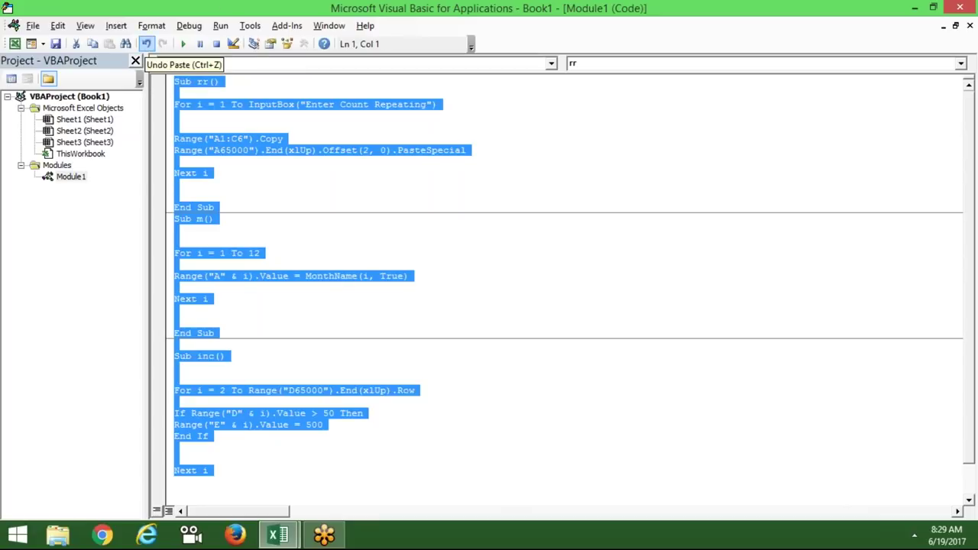
click(15, 43)
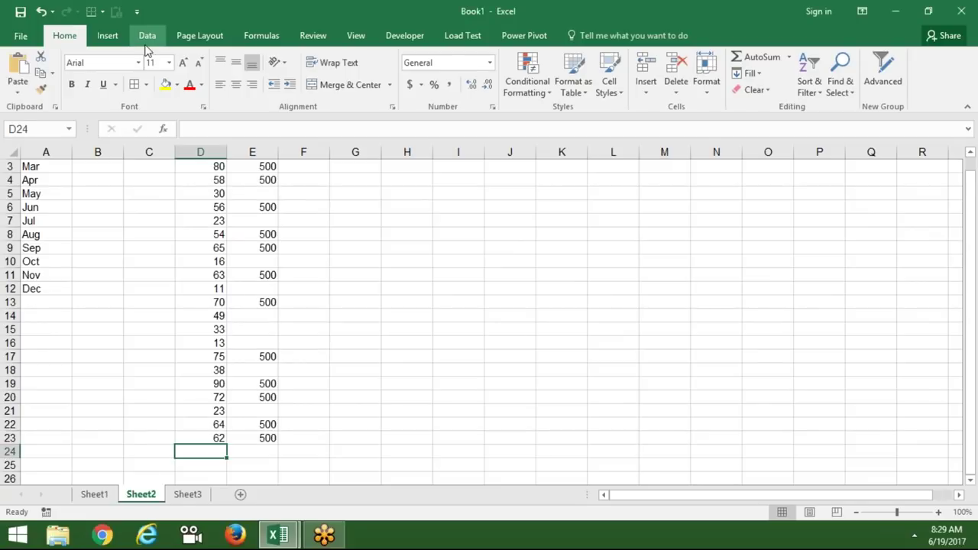
click(98, 496)
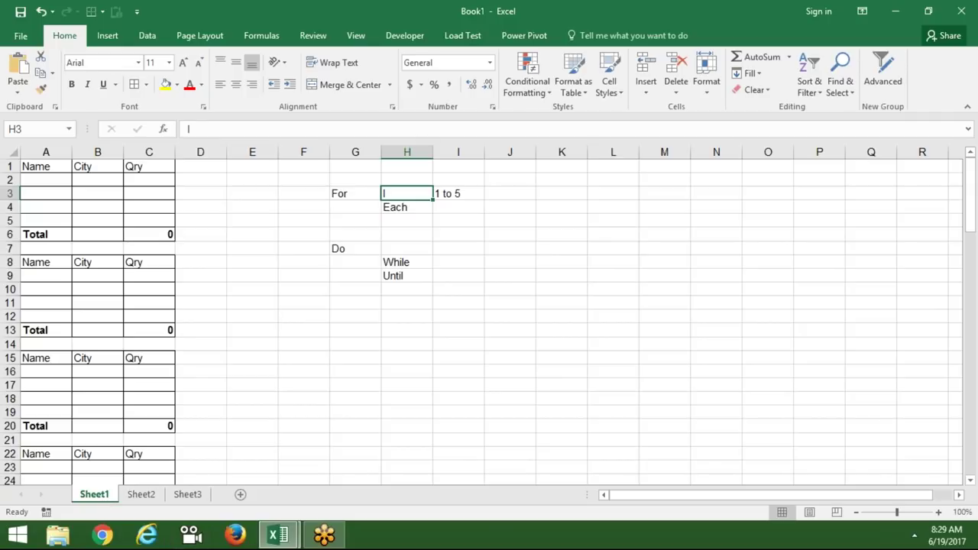
Step: Open the recently used IPT-Jan workbook
click(19, 36)
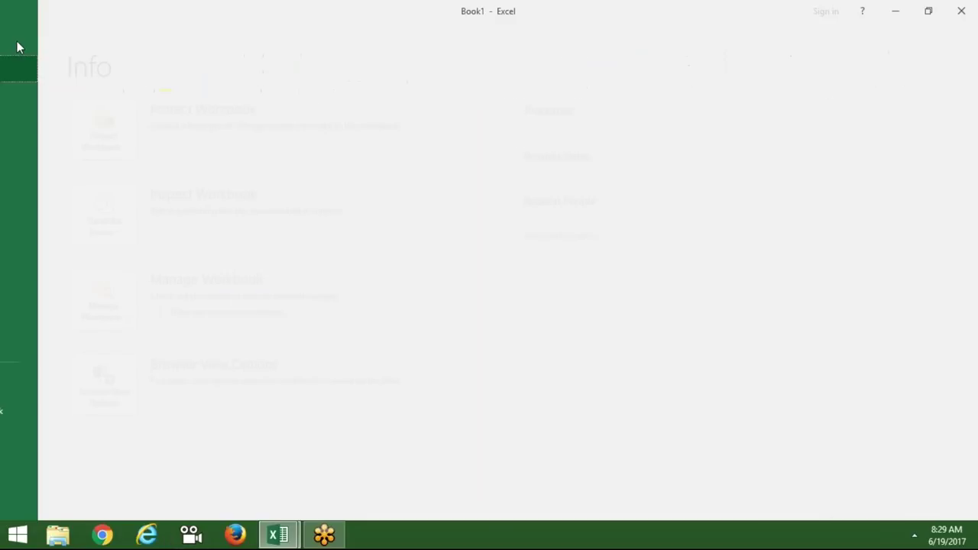
click(32, 124)
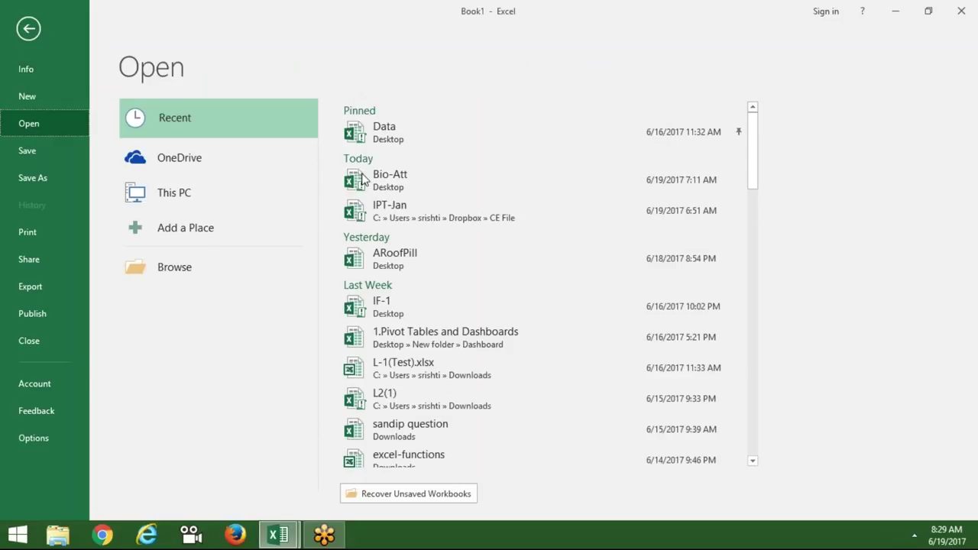
click(374, 204)
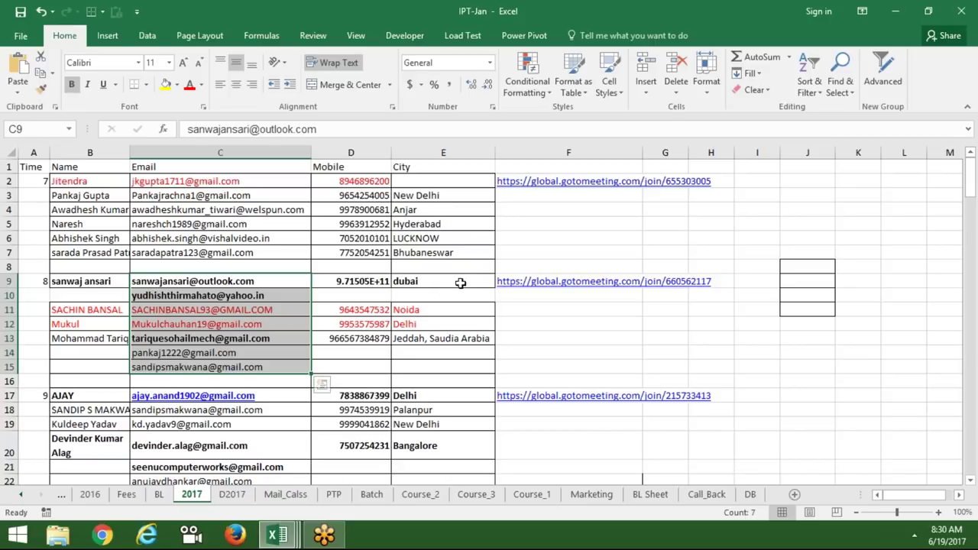
Step: Replace F9's link with the pasted macro code and turn off Wrap Text for it
click(504, 280)
key(Delete)
key(F2)
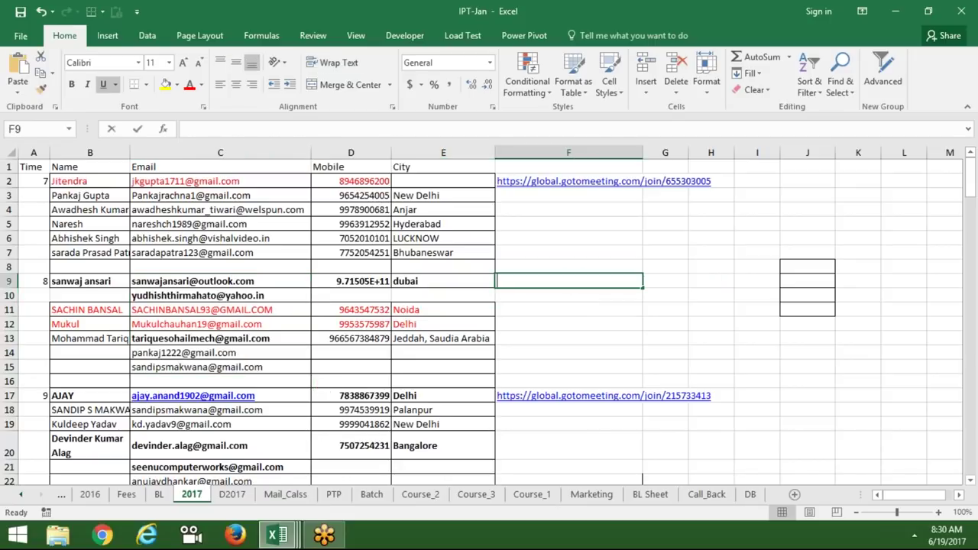
key(F2)
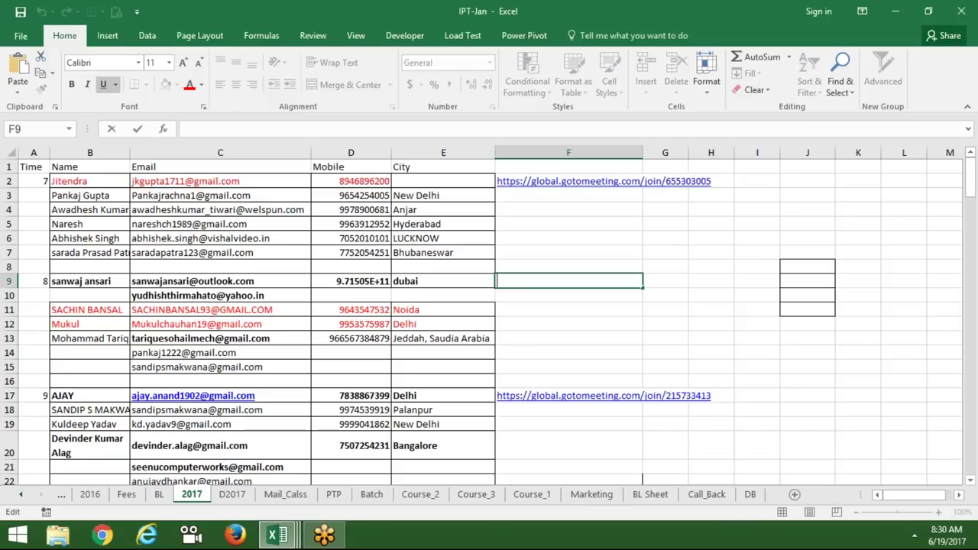
key(ctrl+v)
key(Return)
key(Up)
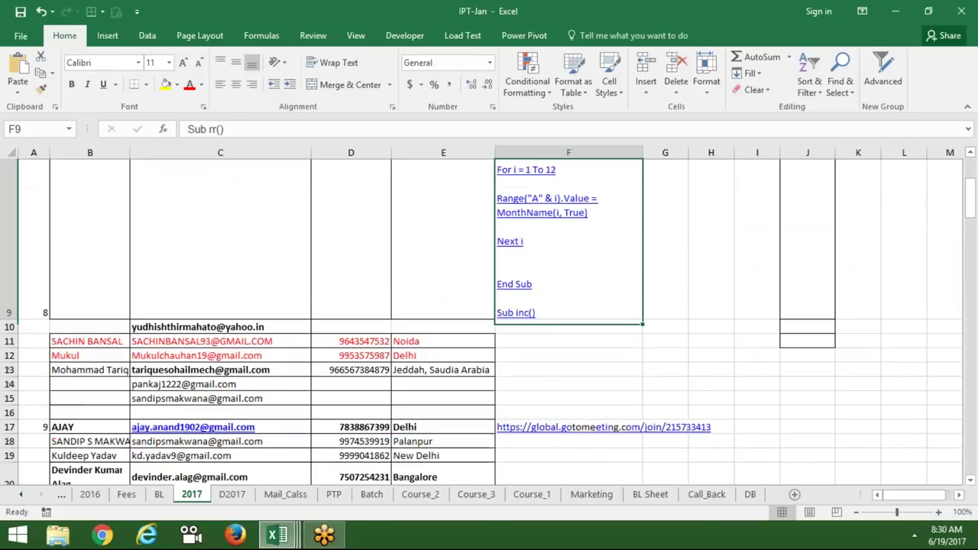
click(351, 67)
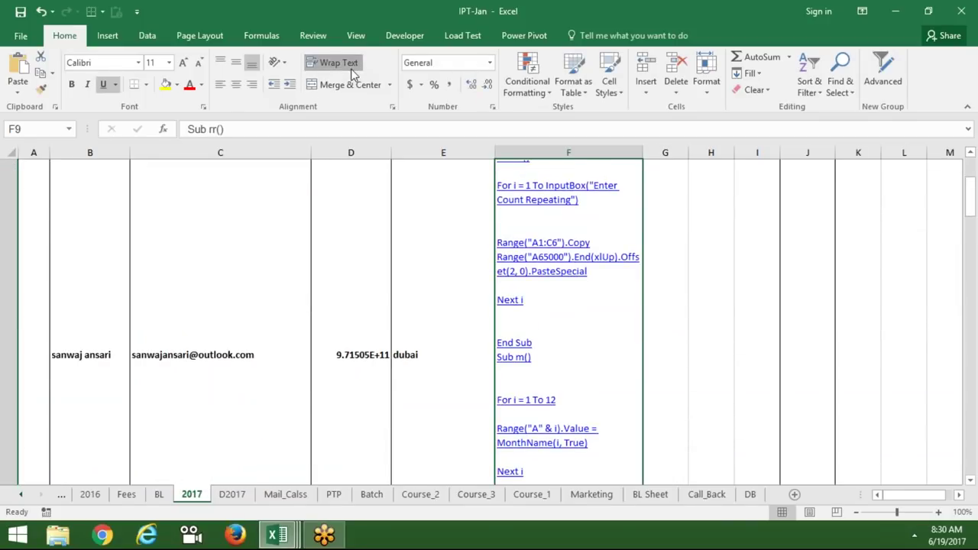
Step: Select column C from row 9 down to C15
key(Down)
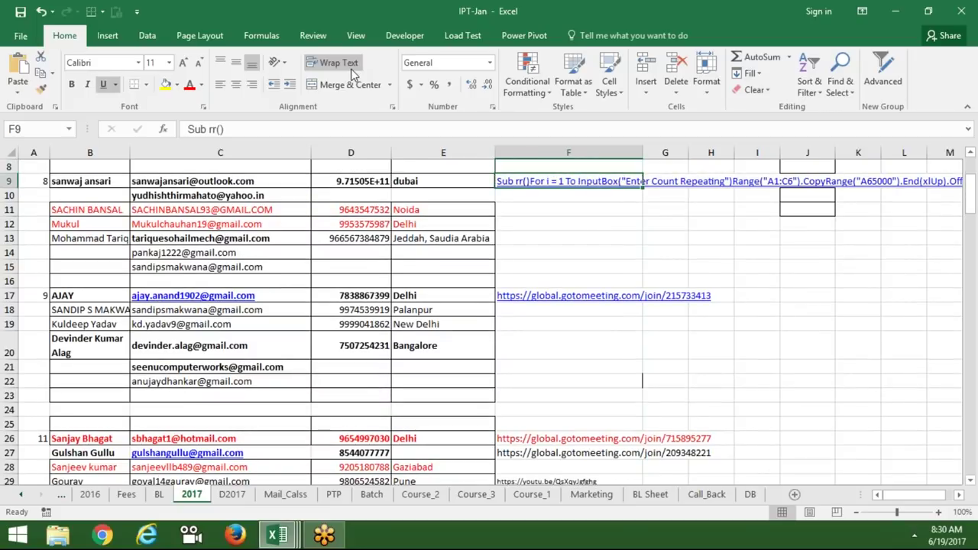
key(Left)
key(Left)
key(Left)
key(shift+Down)
key(shift+Down)
key(shift+Down)
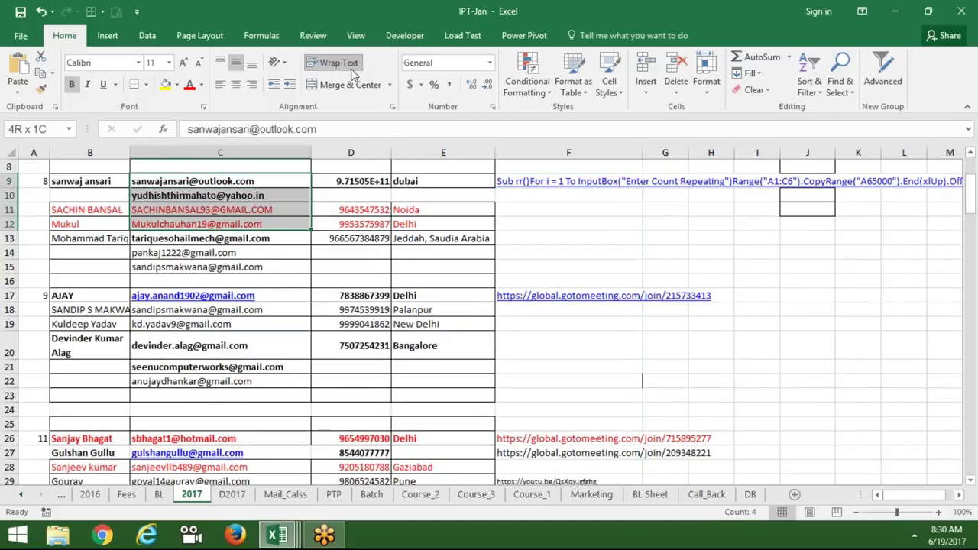
key(shift+Down)
key(shift+Down)
key(shift+Down)
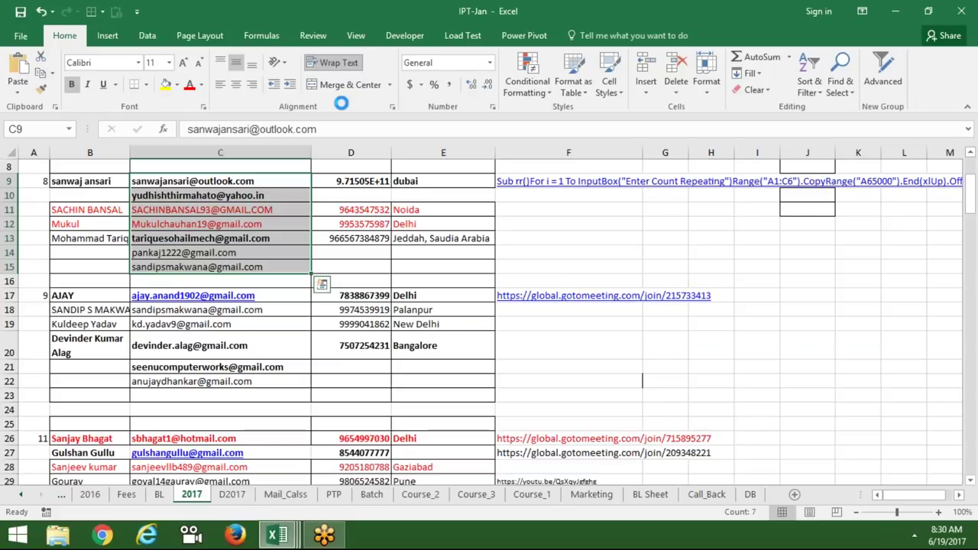